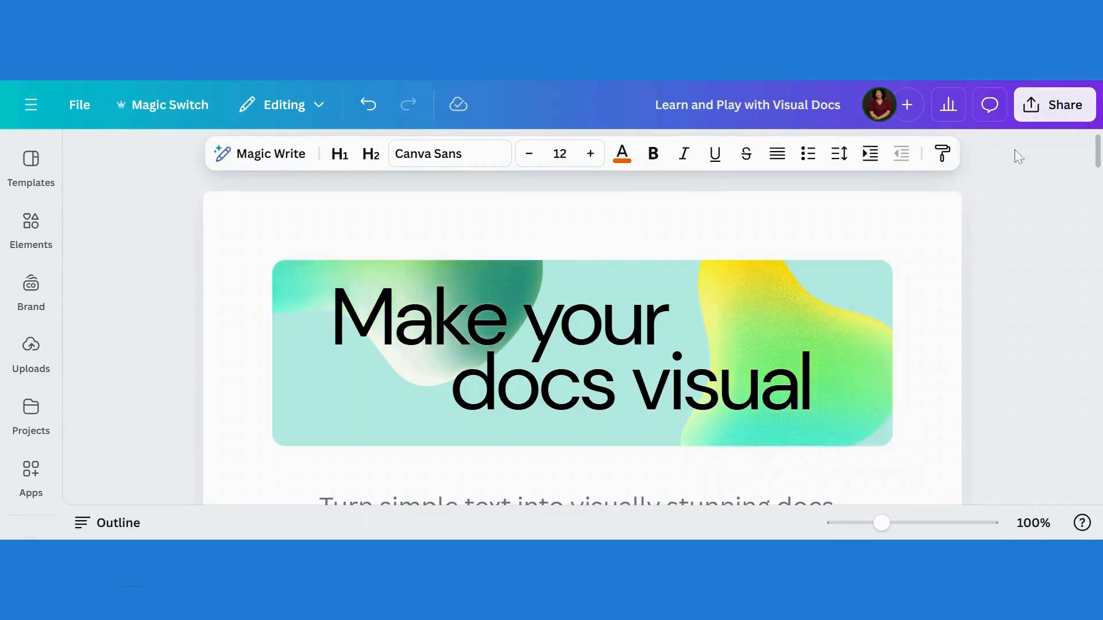
Set the 'Make your docs visual' header image as the document banner
scroll(1099, 167, down, 20)
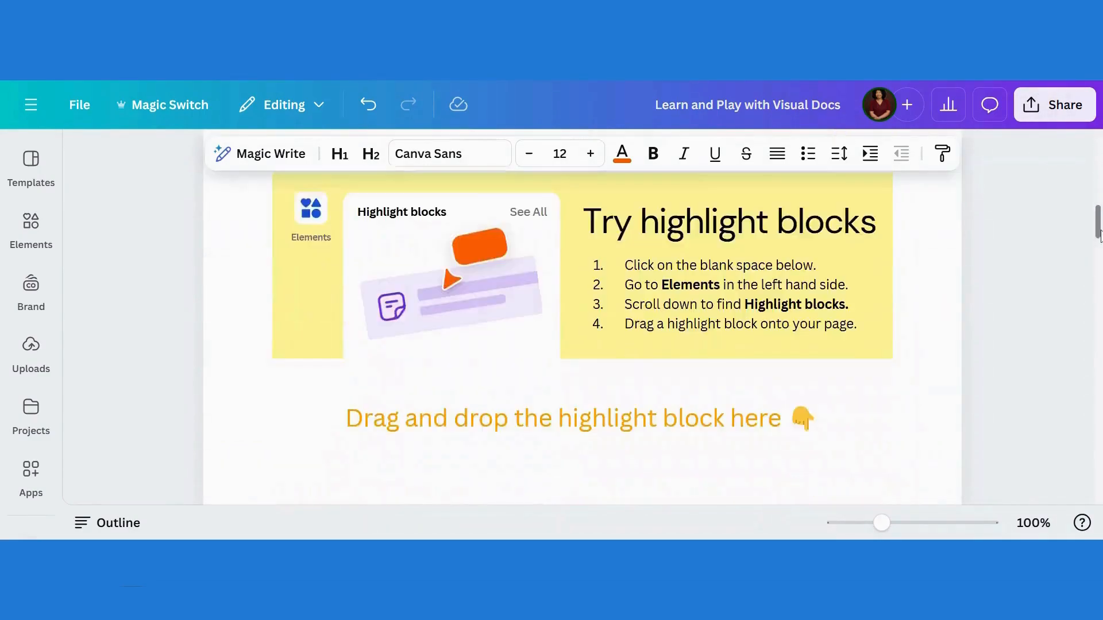
drag(1090, 410, 1097, 142)
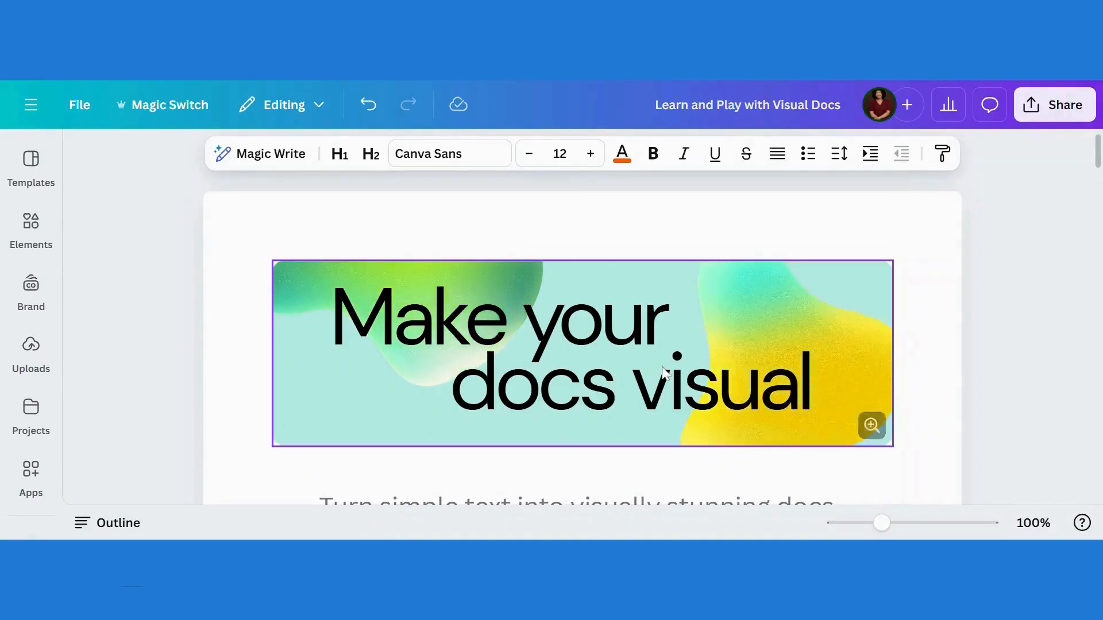
click(624, 348)
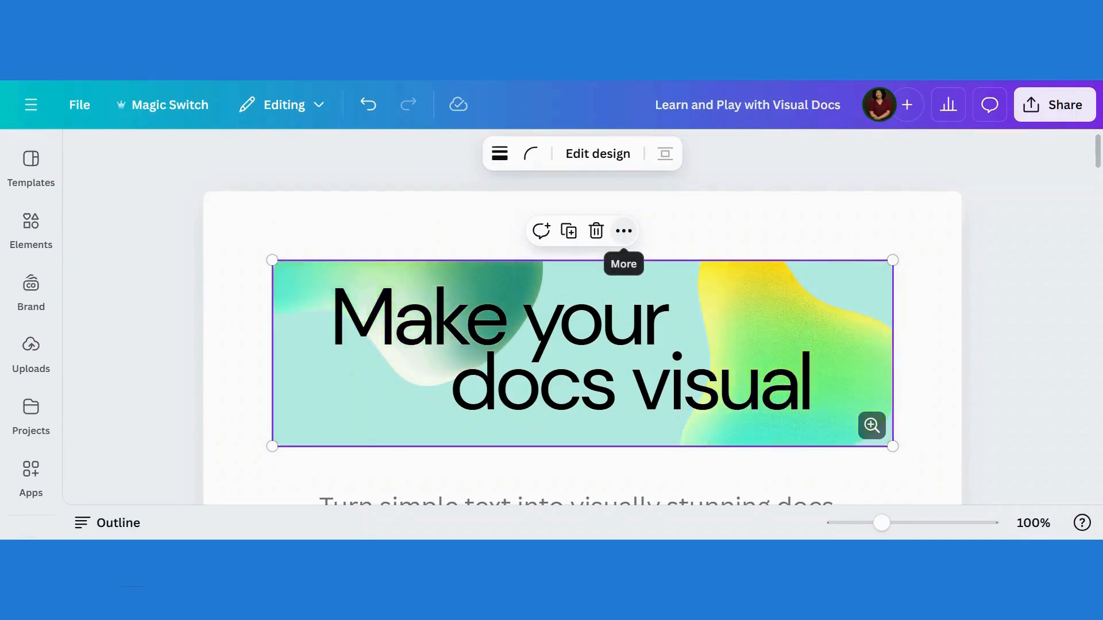
click(623, 231)
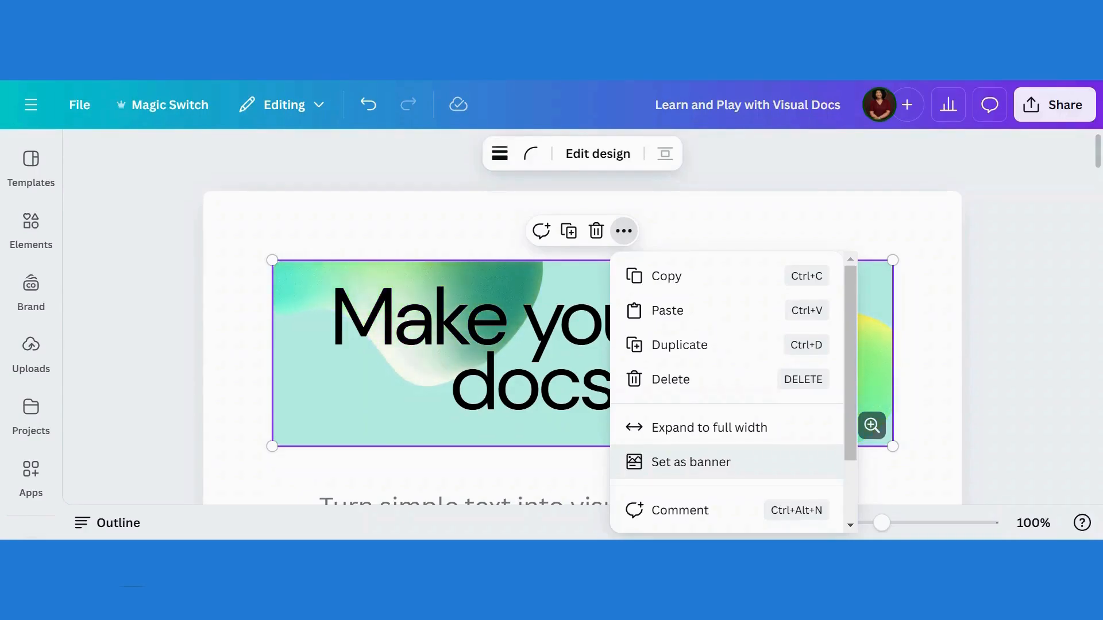
click(679, 463)
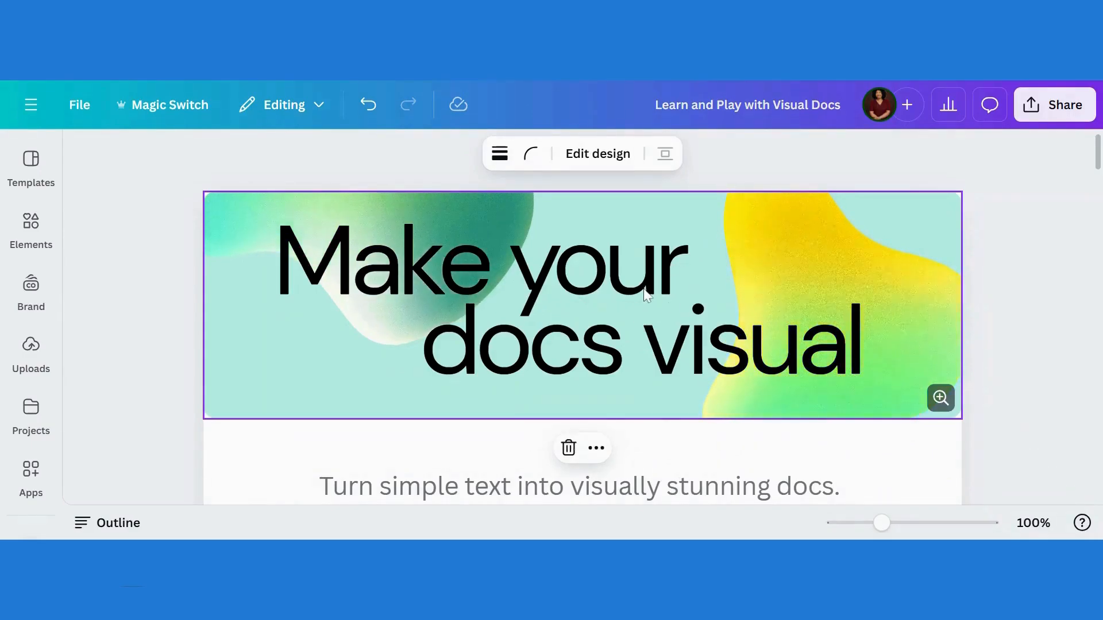
click(595, 448)
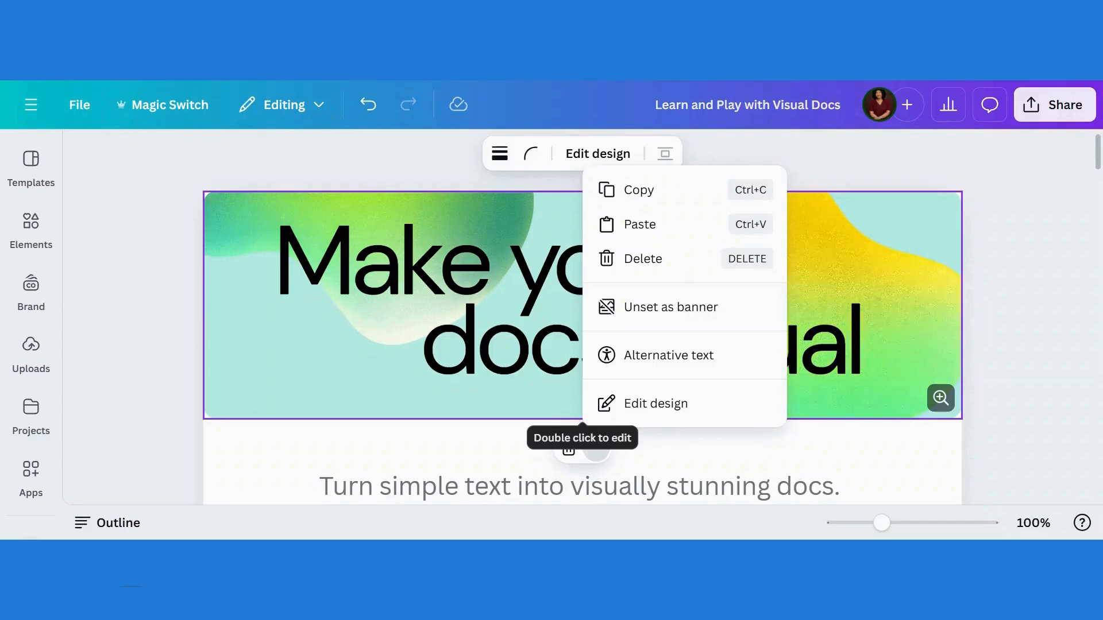
click(413, 405)
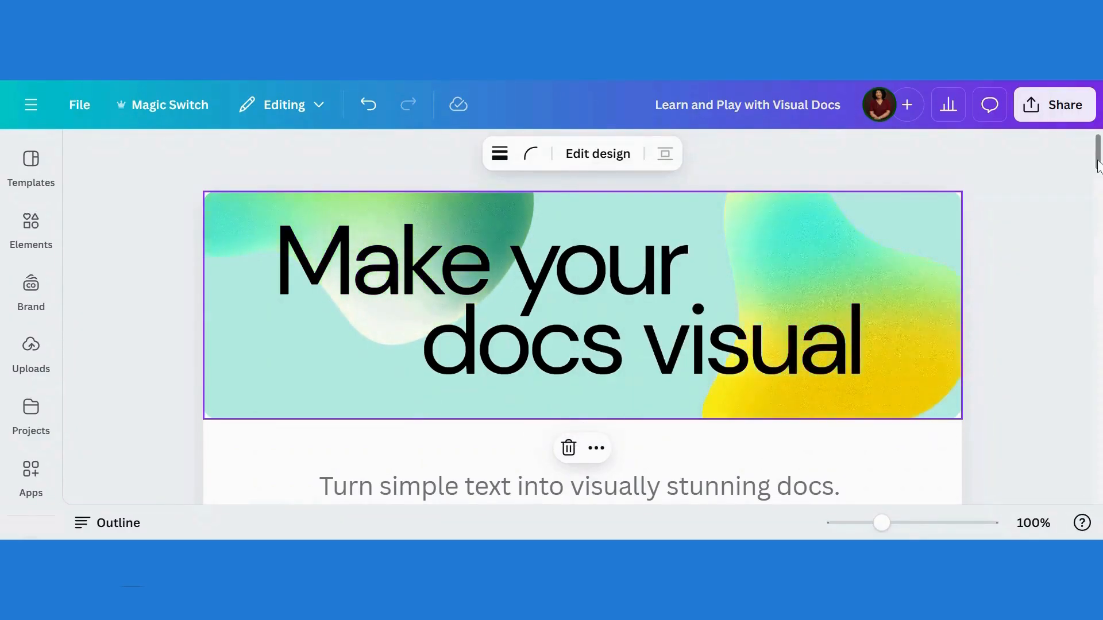
Insert an Info and a Note highlight block into the blank space below the drag-and-drop prompt
drag(1098, 167, 1098, 240)
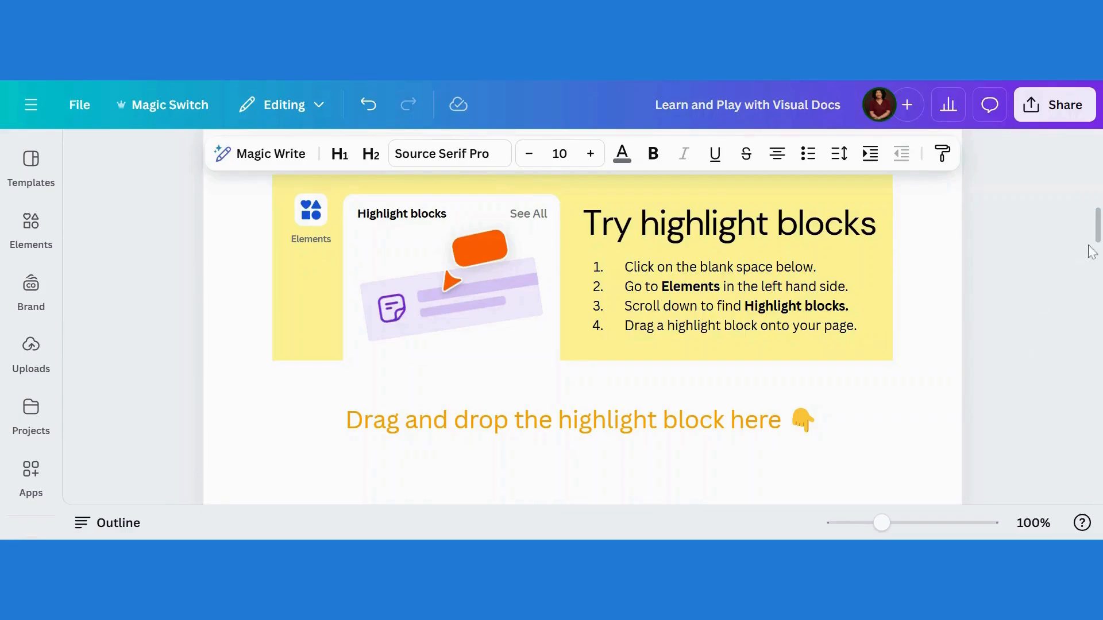
drag(1098, 244, 1098, 253)
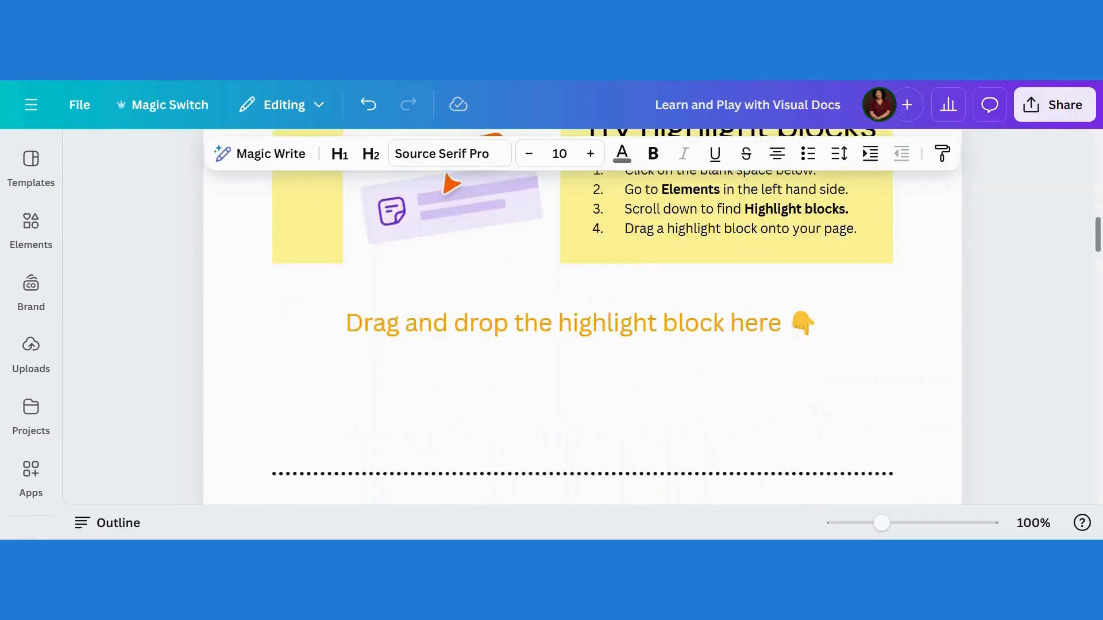
click(583, 389)
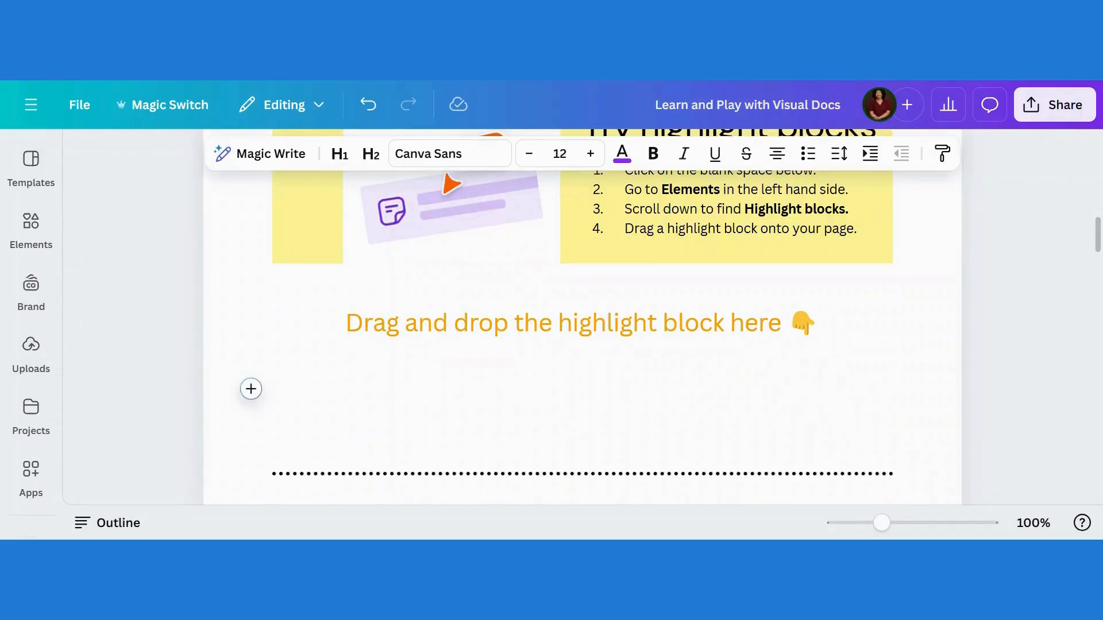
click(31, 227)
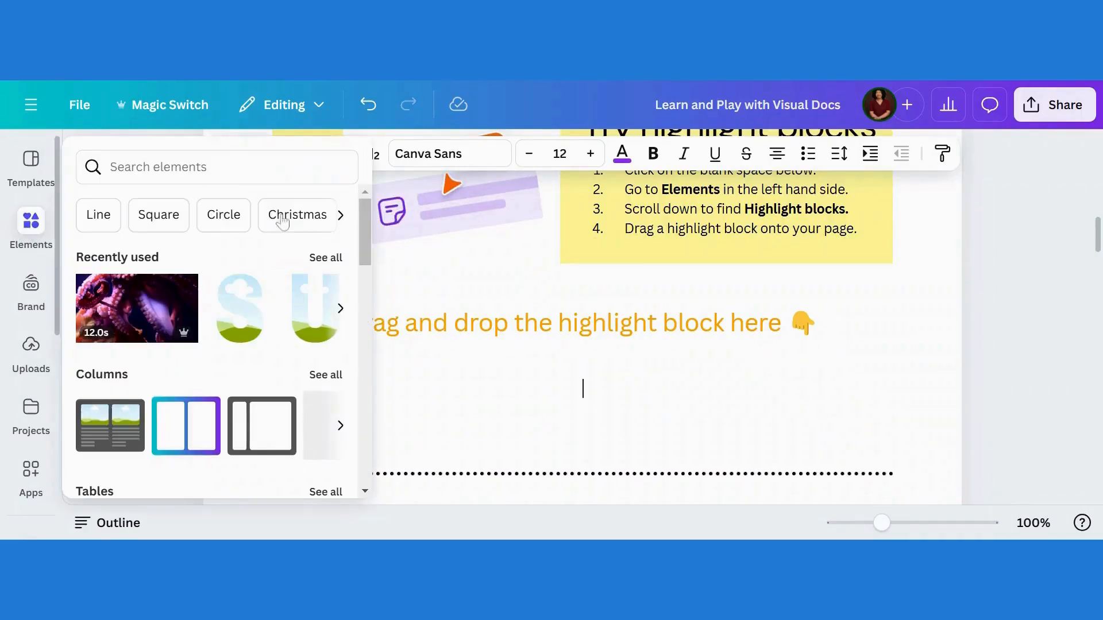
drag(360, 262, 375, 415)
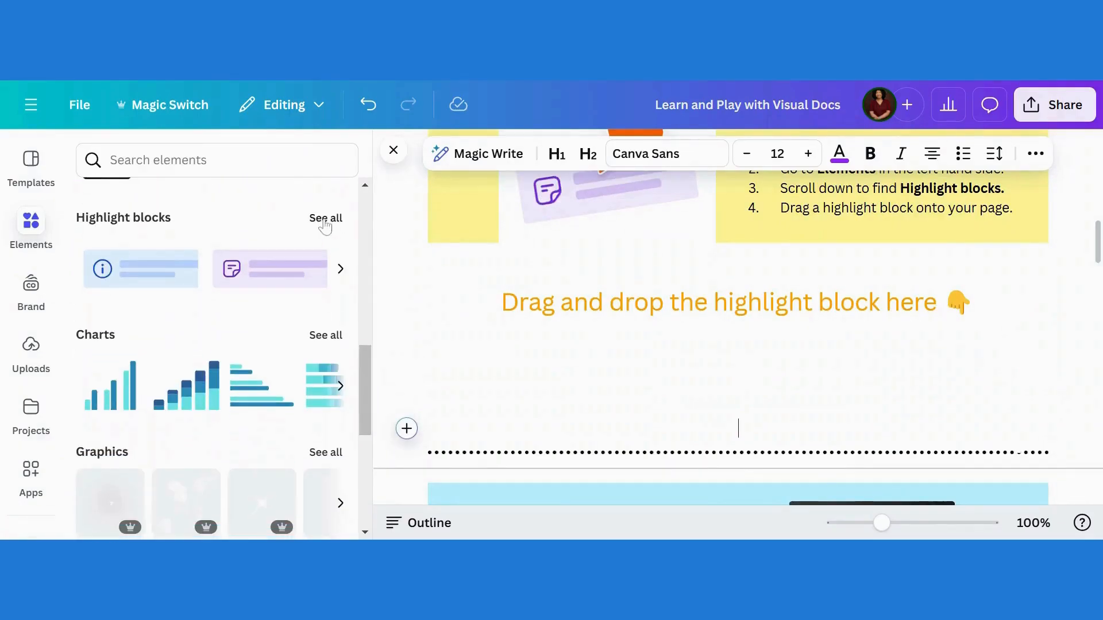
click(326, 220)
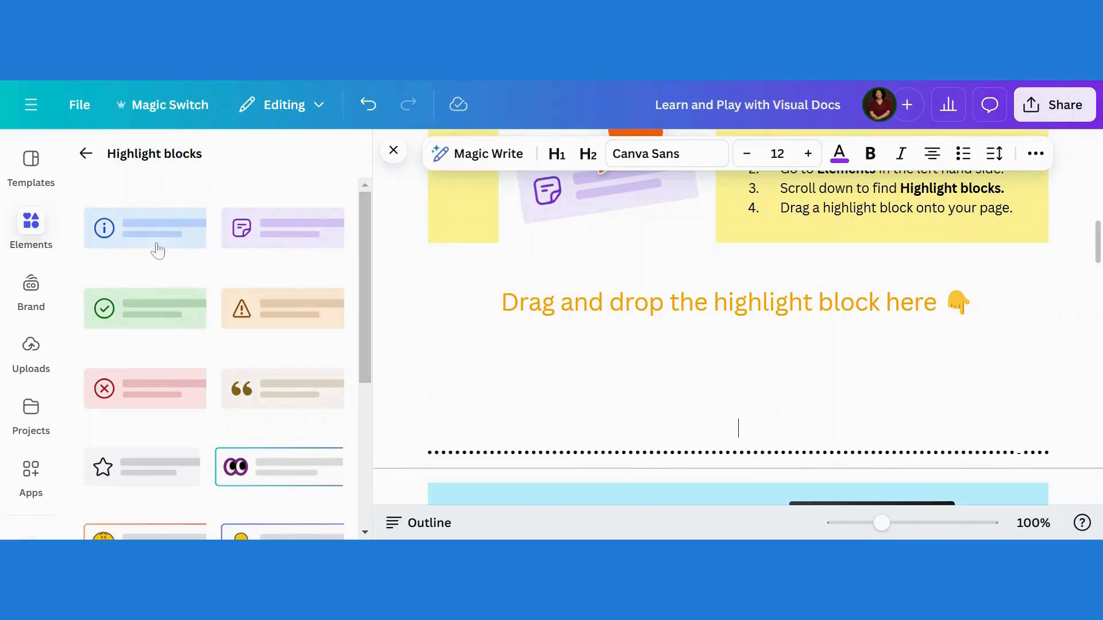
click(125, 248)
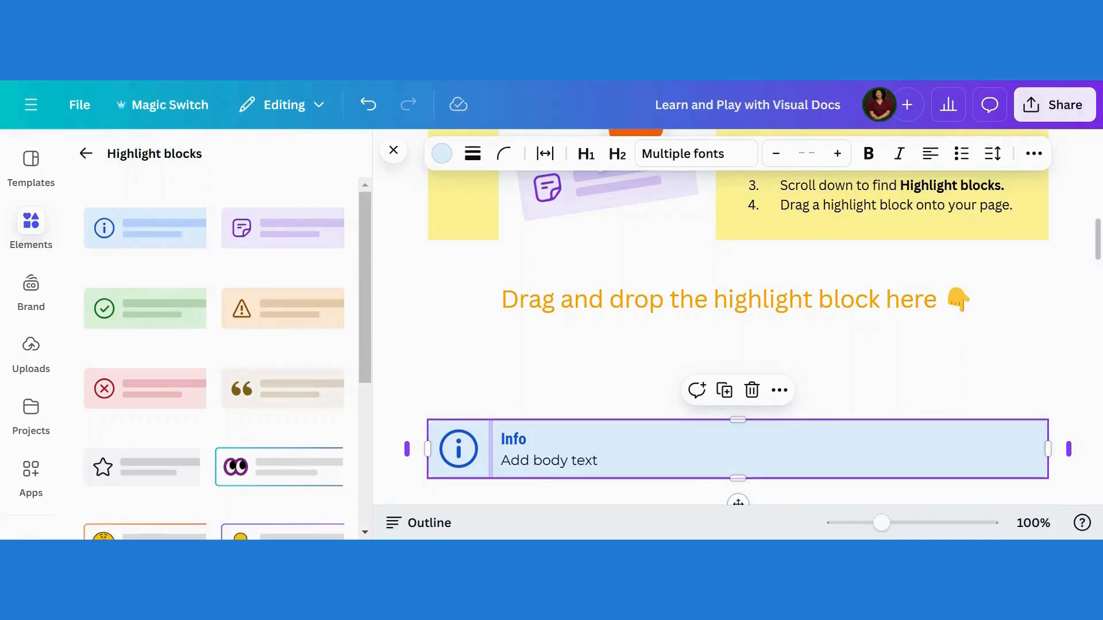
click(282, 228)
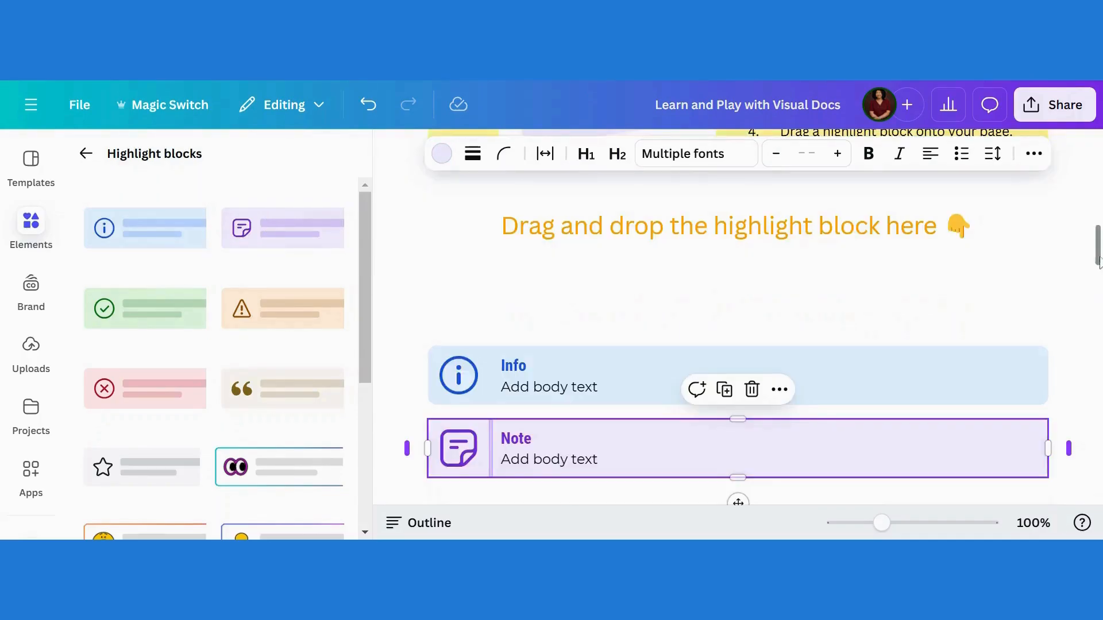
Delete the placeholder body text from the Info highlight block
mouse_move(1100, 259)
mouse_down()
mouse_move(1099, 286)
mouse_move(1099, 252)
mouse_up()
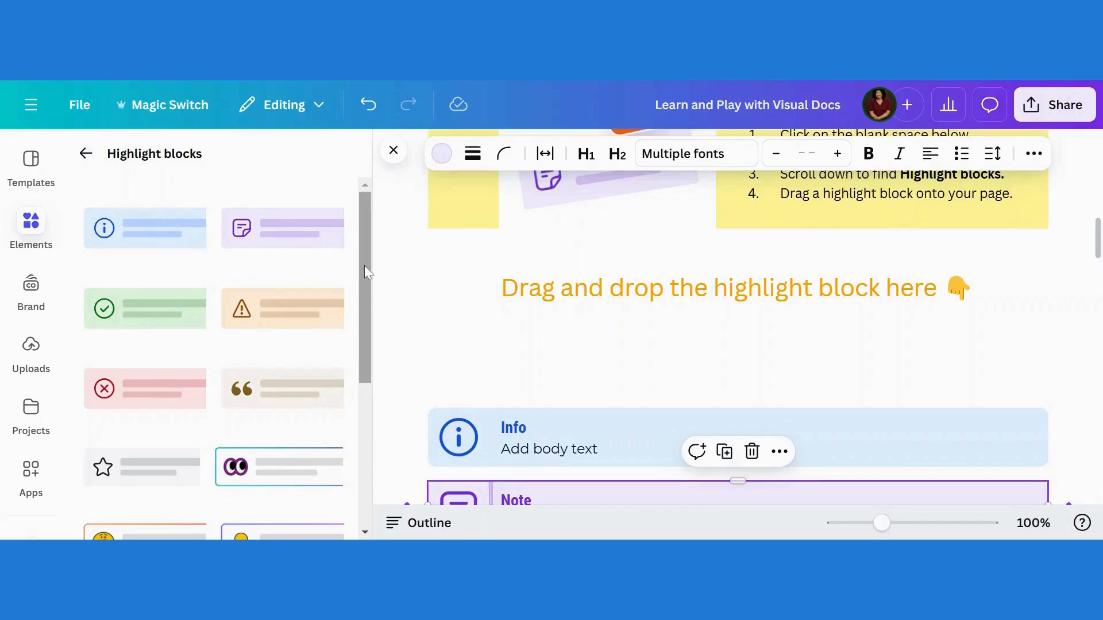
drag(364, 265, 364, 367)
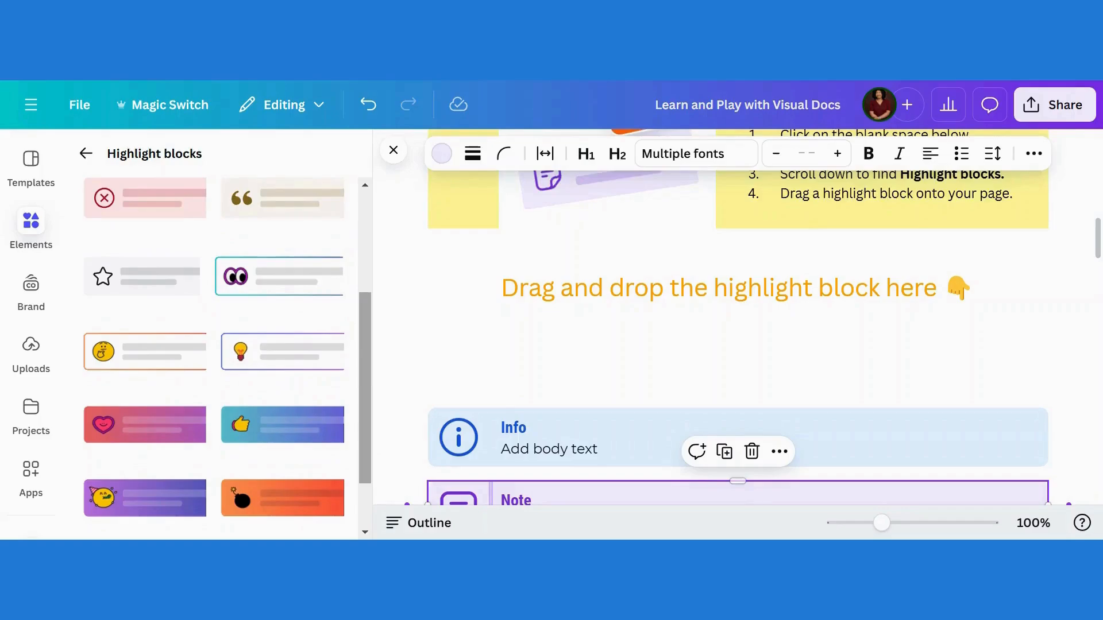
drag(366, 363, 362, 217)
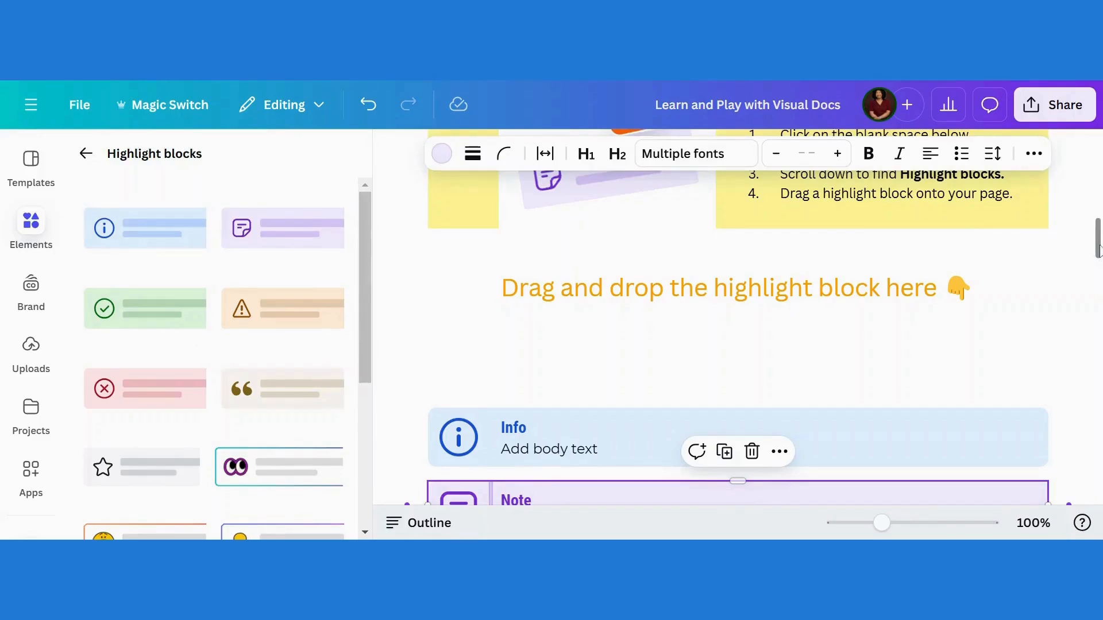
drag(1099, 251, 1099, 266)
click(602, 311)
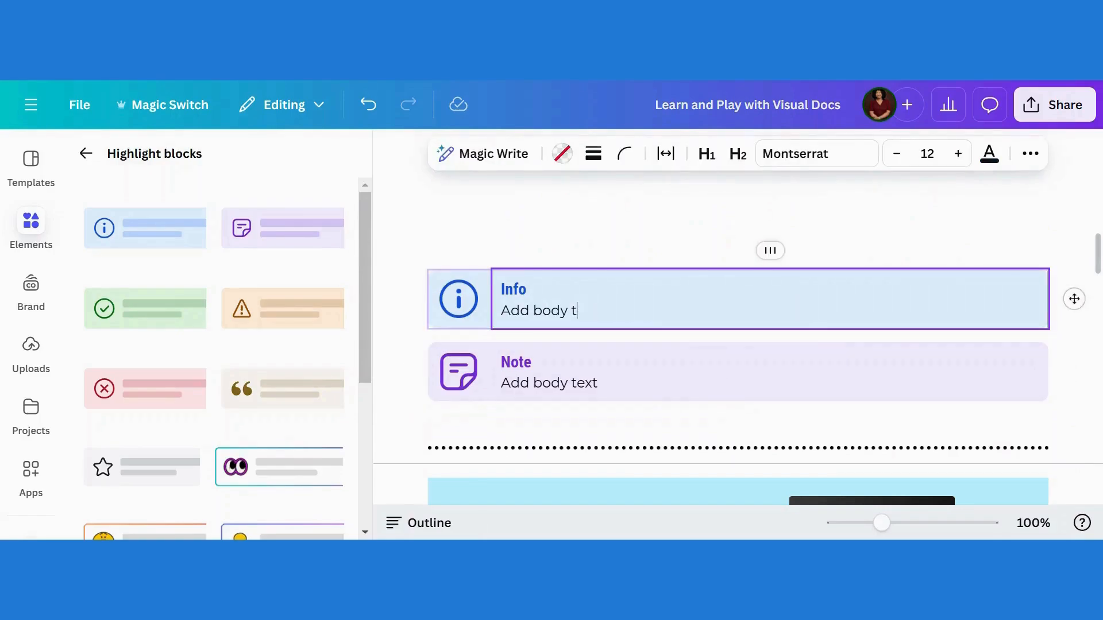
key(BackSpace)
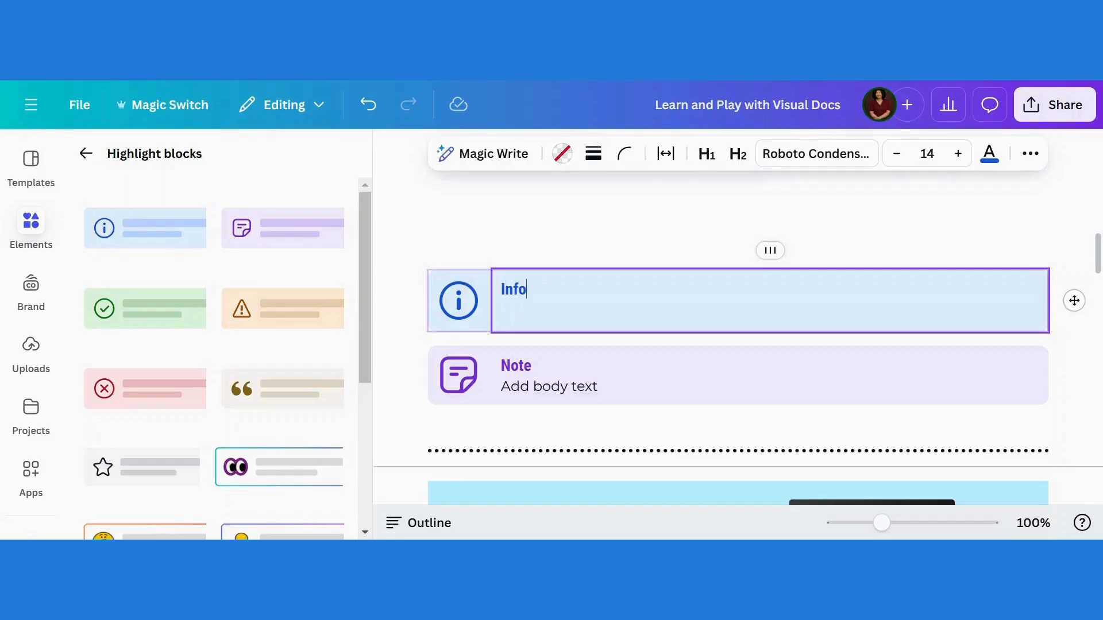
click(550, 394)
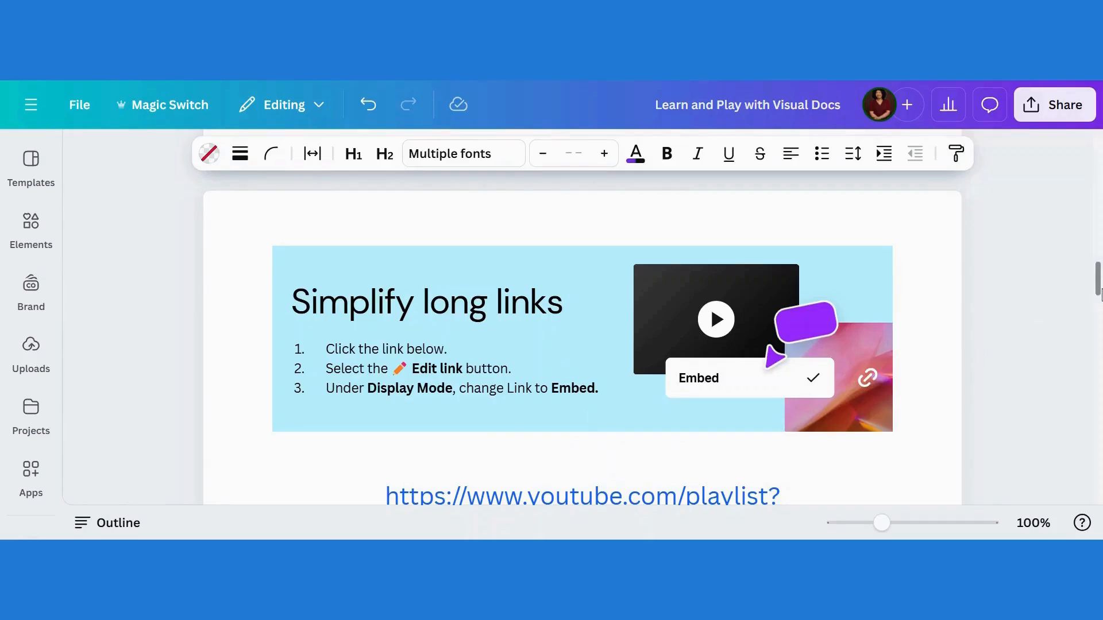
Change the YouTube playlist link's display mode to Embed
scroll(582, 301, down, 2)
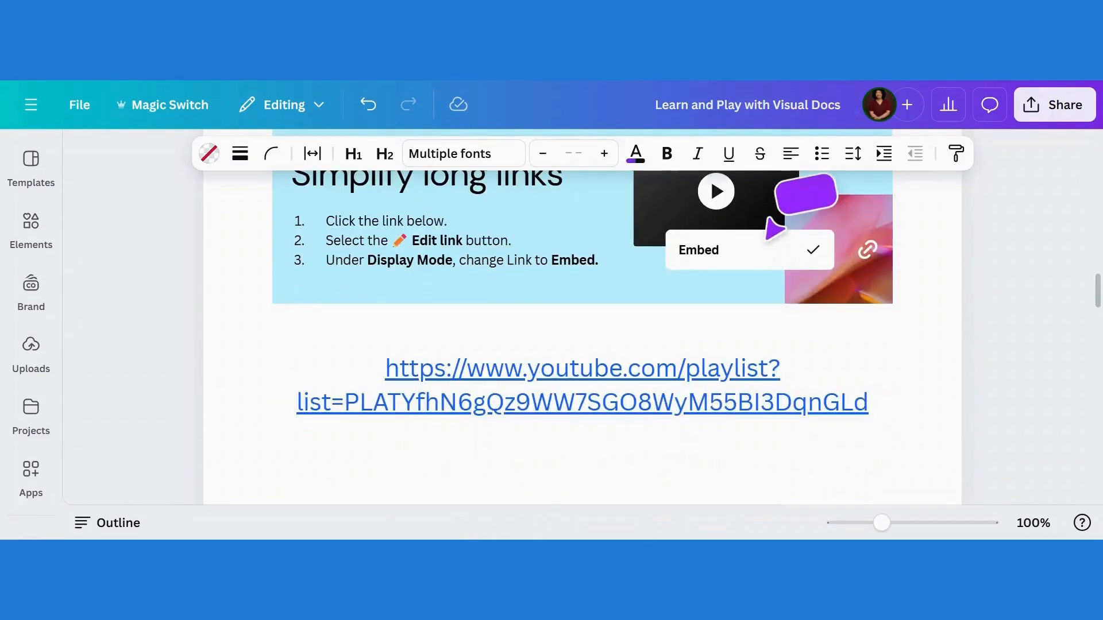
click(724, 402)
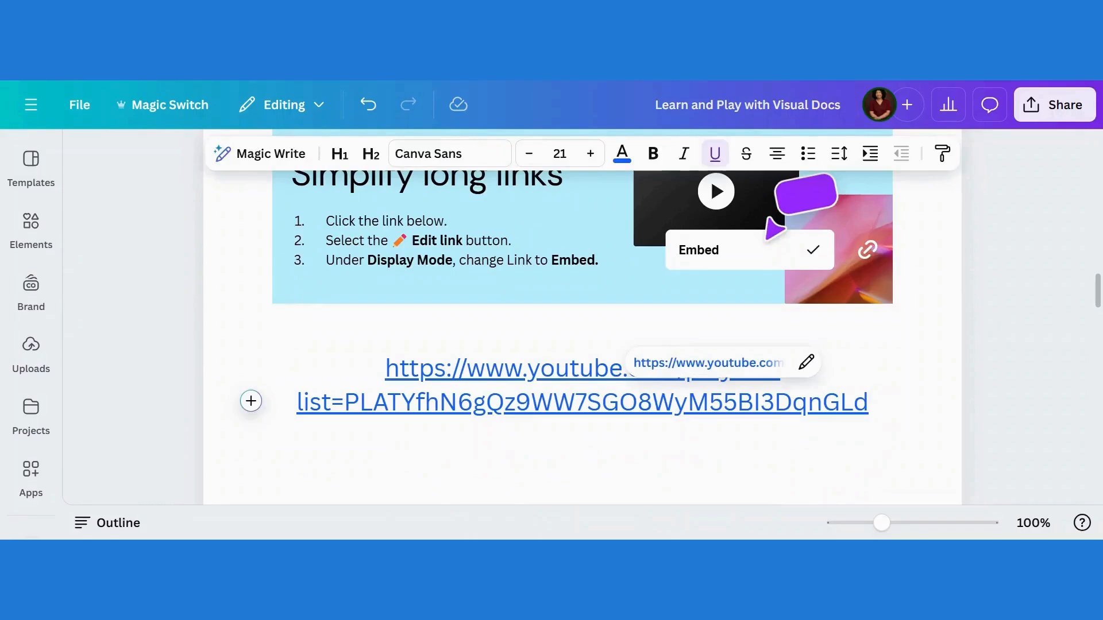
click(807, 362)
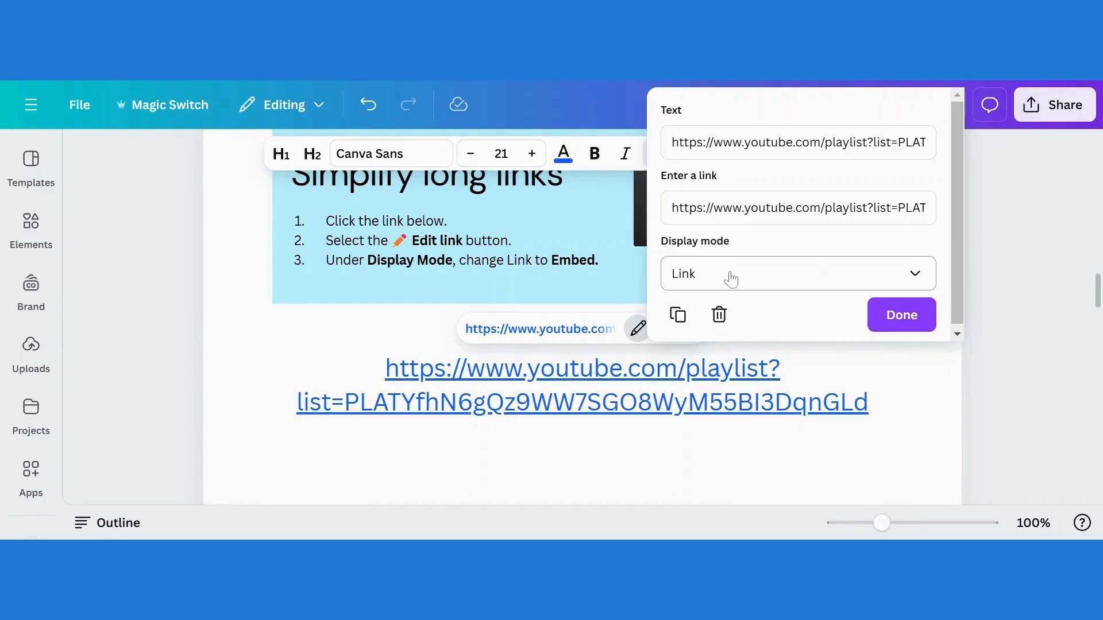
click(923, 282)
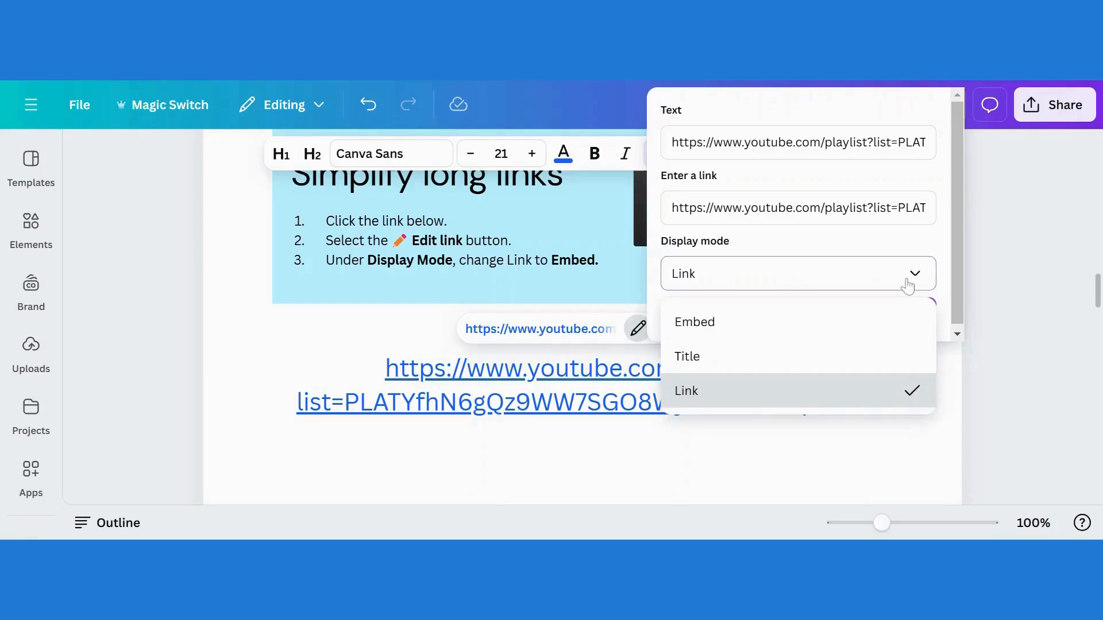
click(704, 324)
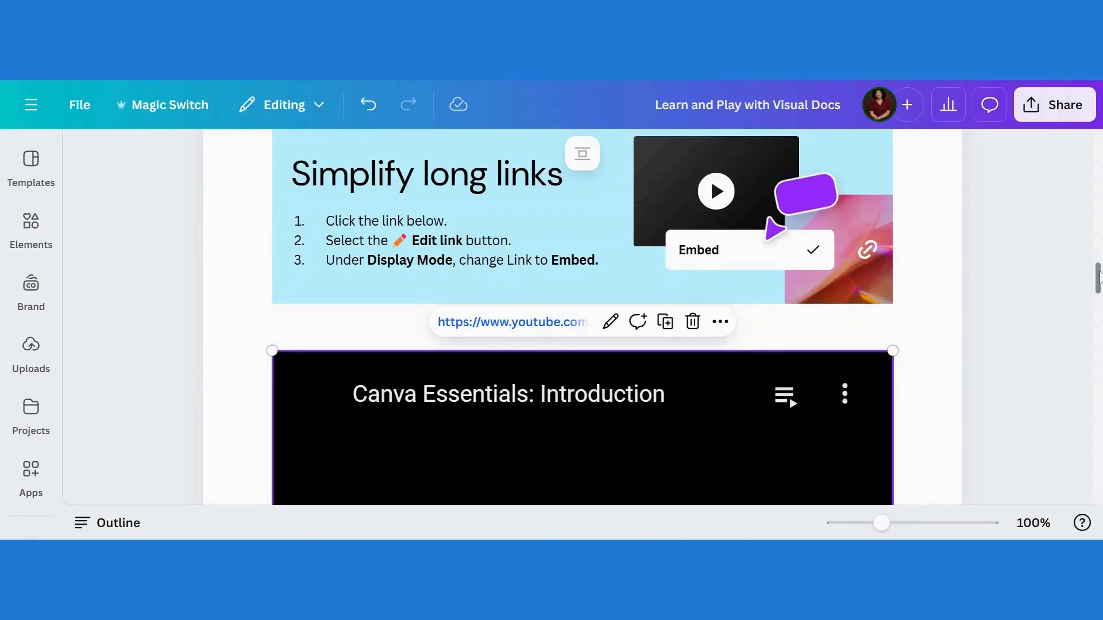
Switch the embedded playlist link's display mode to Title
mouse_move(1098, 278)
mouse_down()
mouse_move(1098, 307)
mouse_move(1098, 286)
mouse_up()
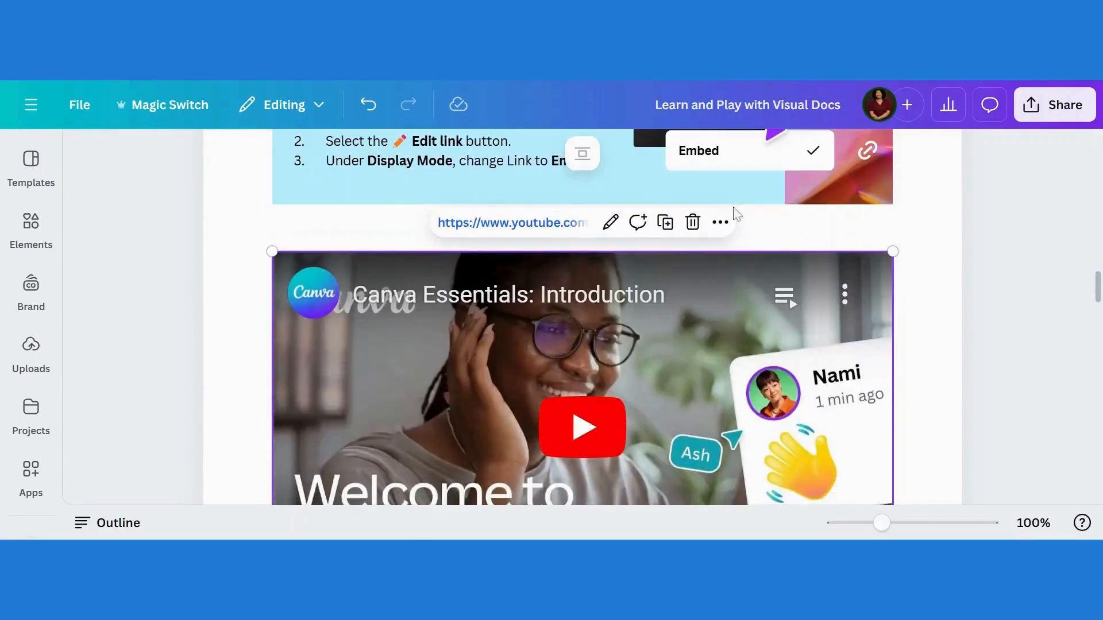
click(609, 224)
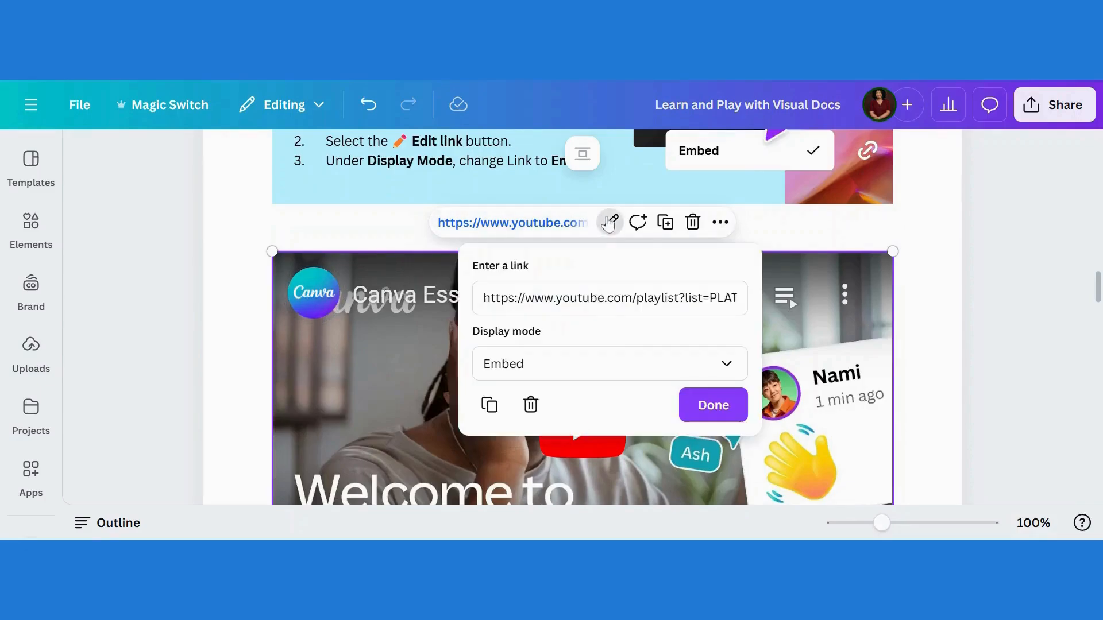
click(725, 364)
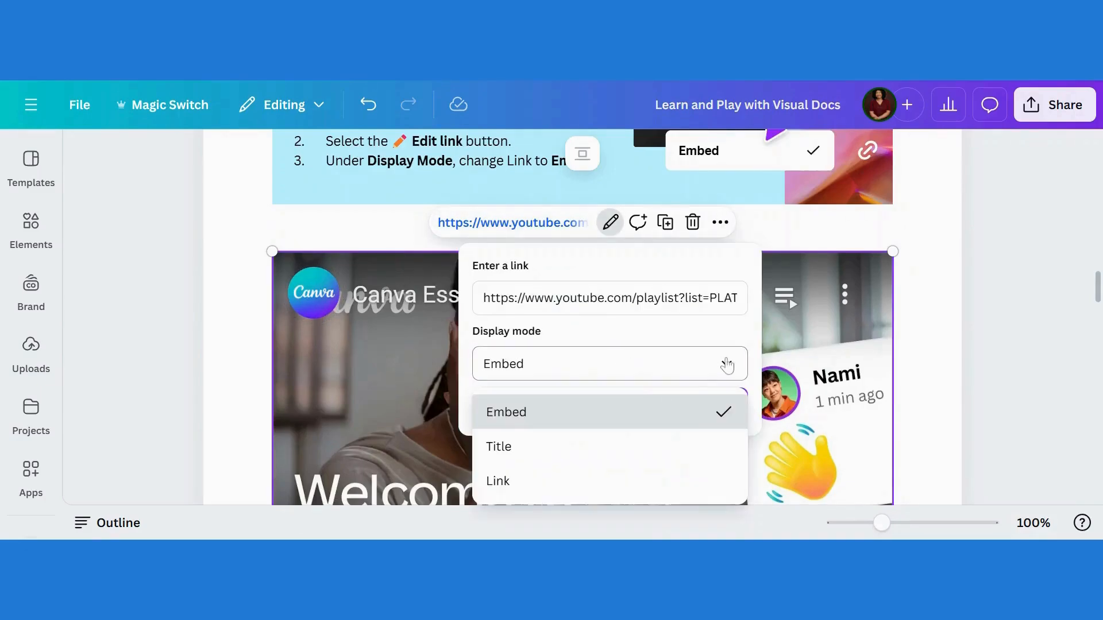
click(519, 449)
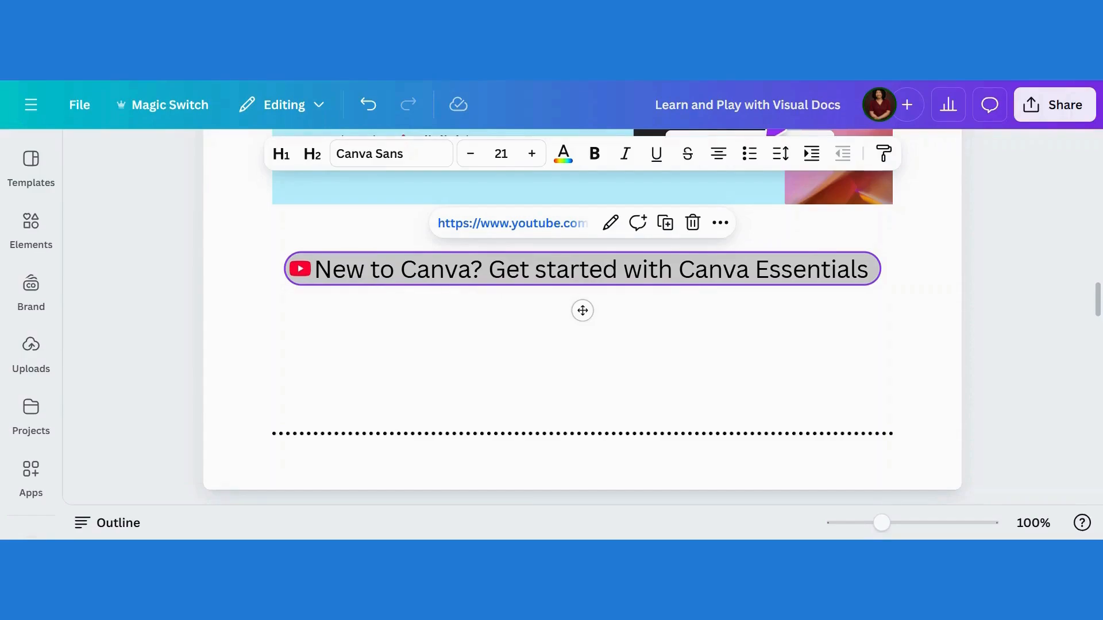
Switch the playlist link's display mode back to Embed
click(609, 224)
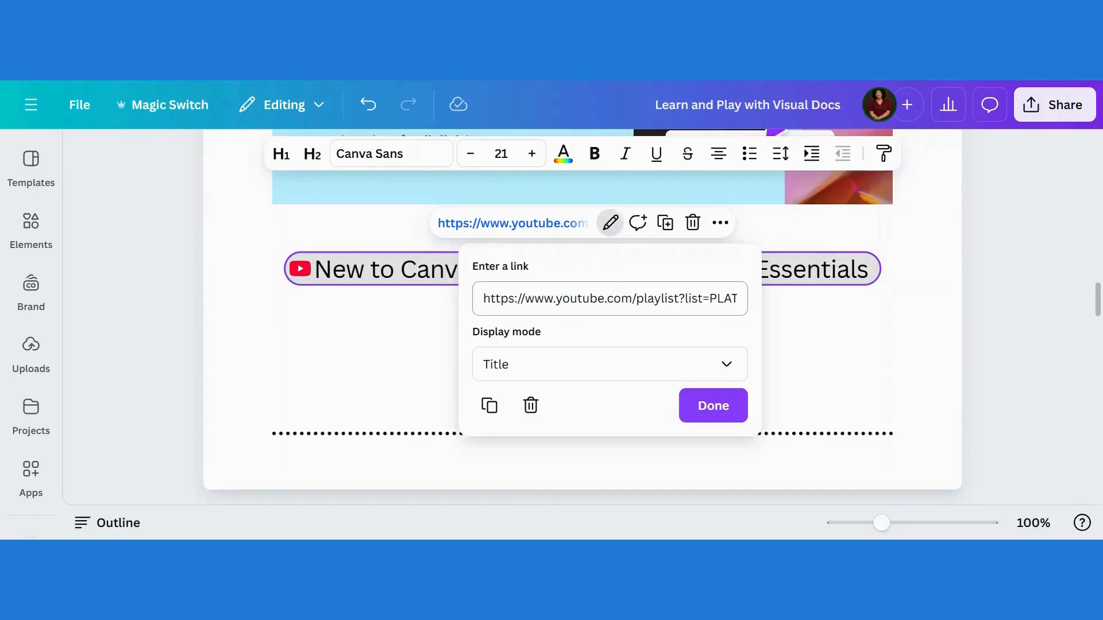
click(538, 373)
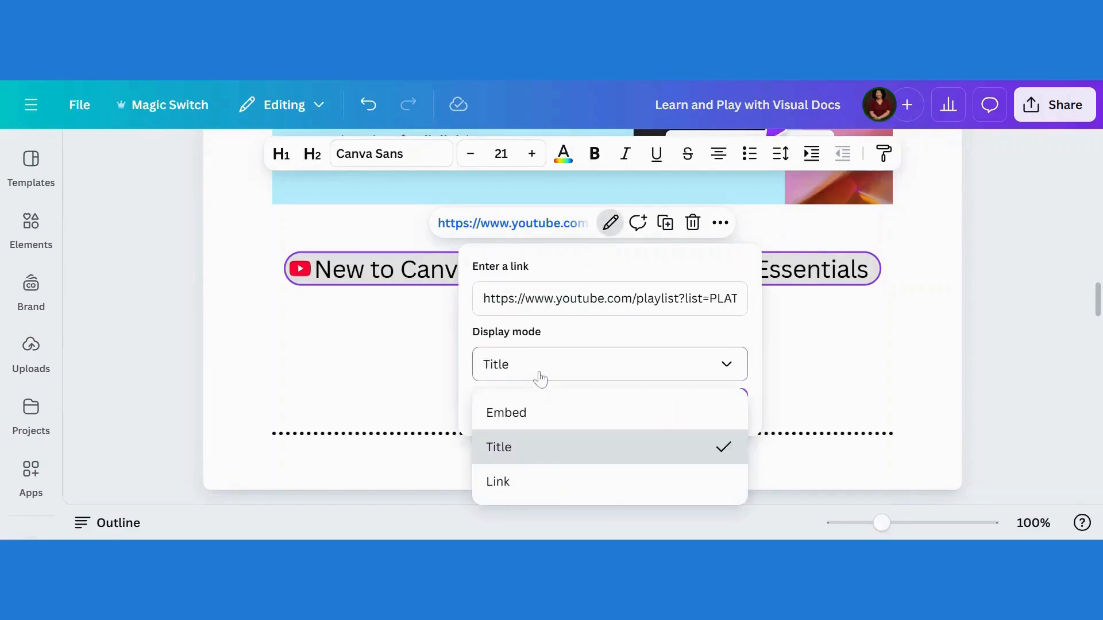
click(527, 415)
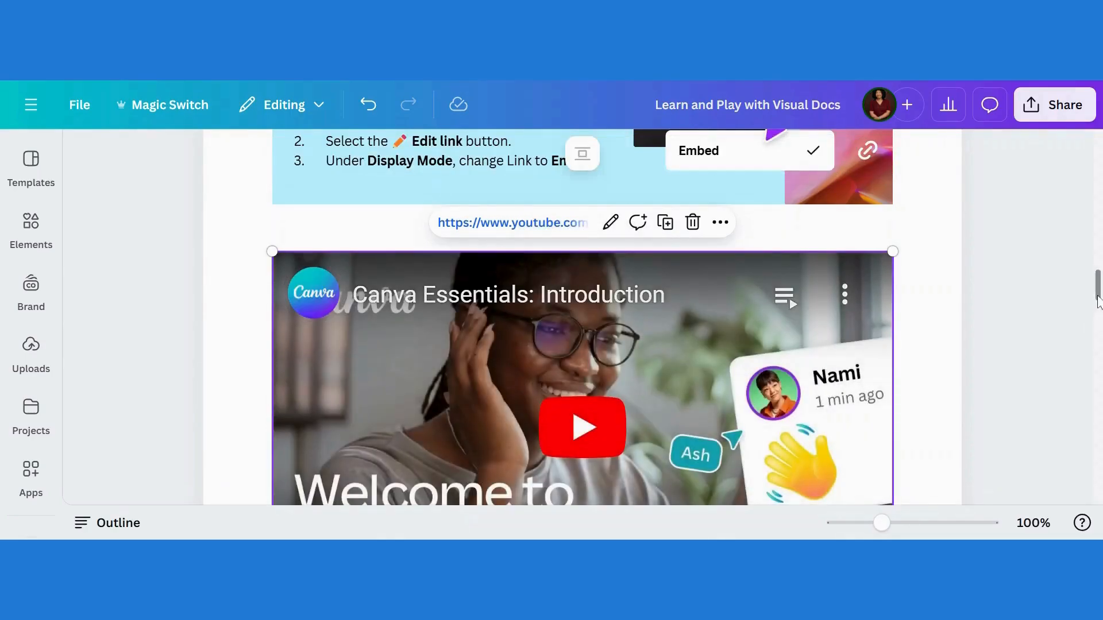
scroll(1097, 301, down, 4)
scroll(1097, 302, up, 2)
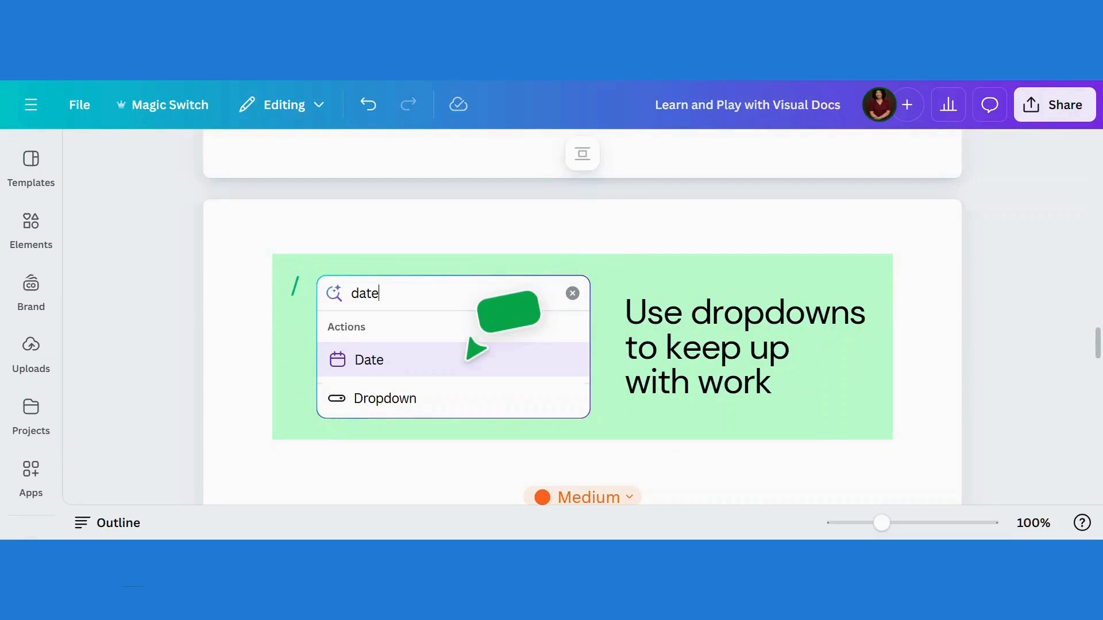
click(582, 464)
scroll(582, 344, down, 3)
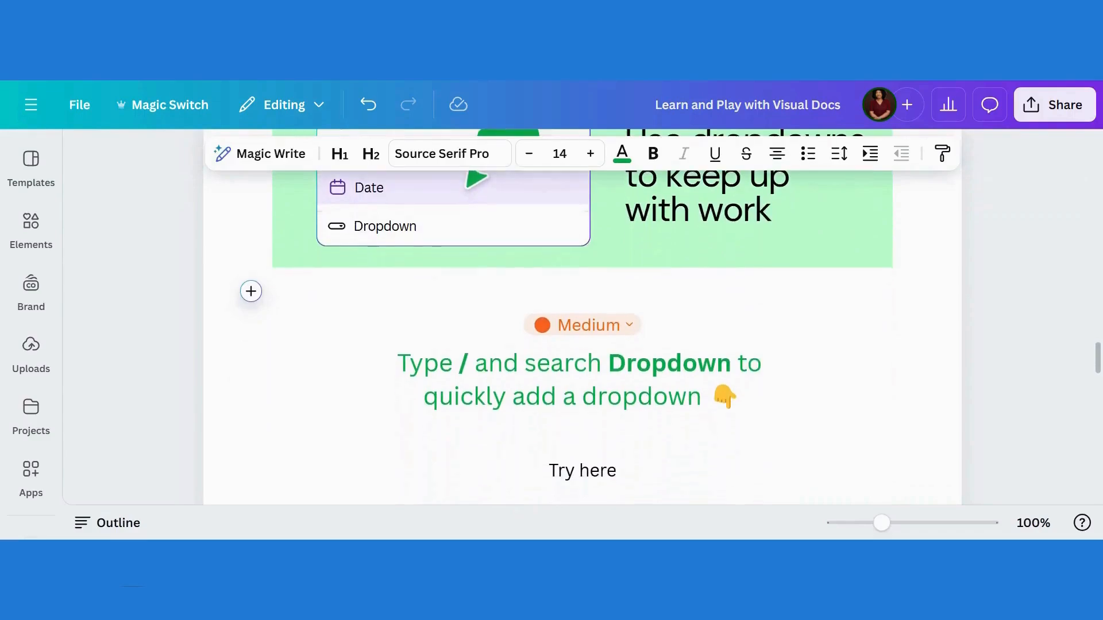
scroll(583, 322, down, 2)
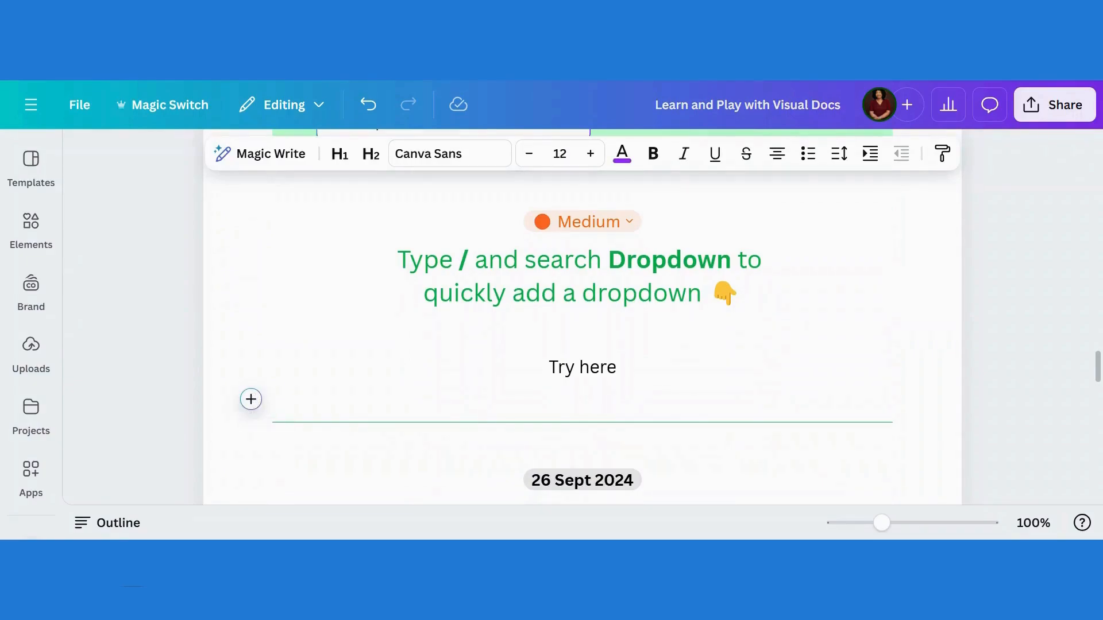
click(250, 400)
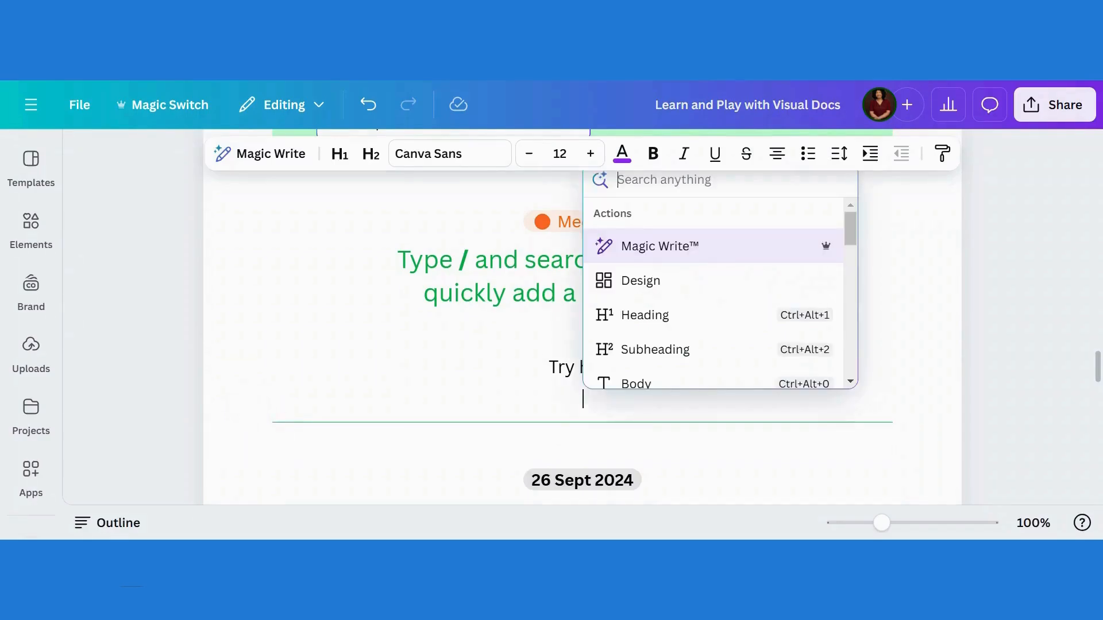
mouse_move(860, 239)
mouse_down()
mouse_move(879, 383)
mouse_move(872, 327)
mouse_move(879, 349)
mouse_move(859, 312)
mouse_move(867, 233)
mouse_move(864, 250)
mouse_up()
click(862, 247)
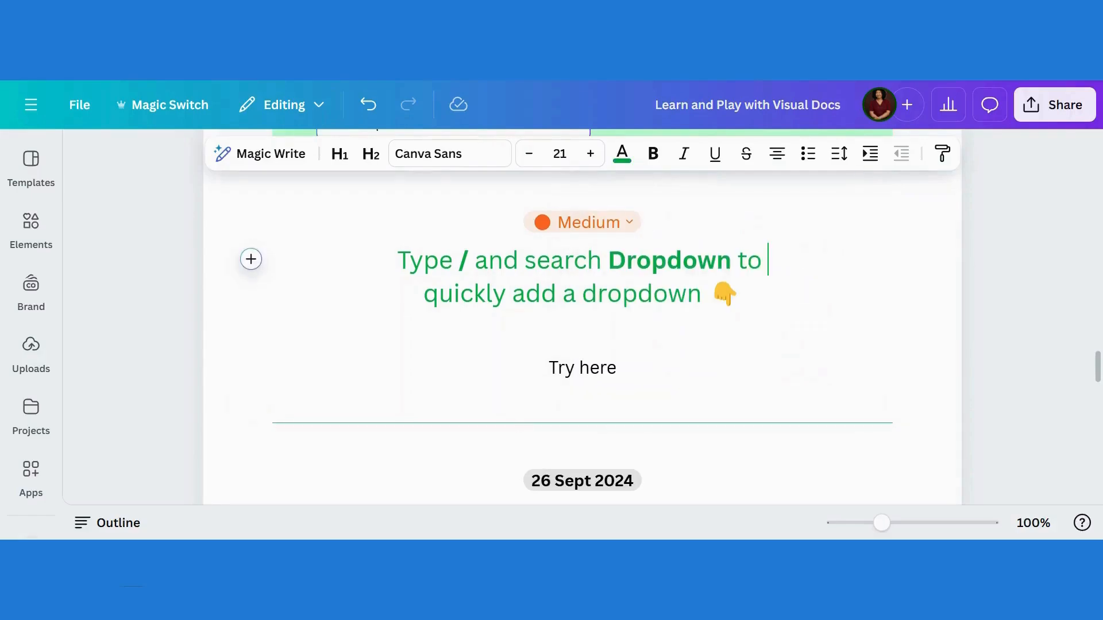
Insert a dropdown at the start of the 'Try here' line under the dropdown instructions
click(550, 368)
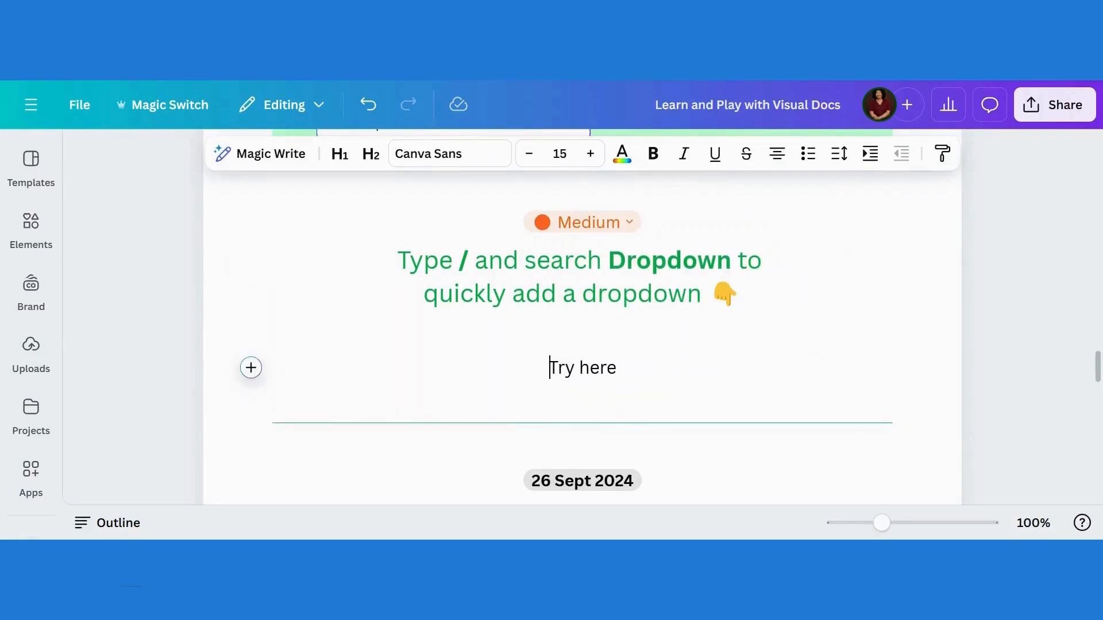
click(251, 368)
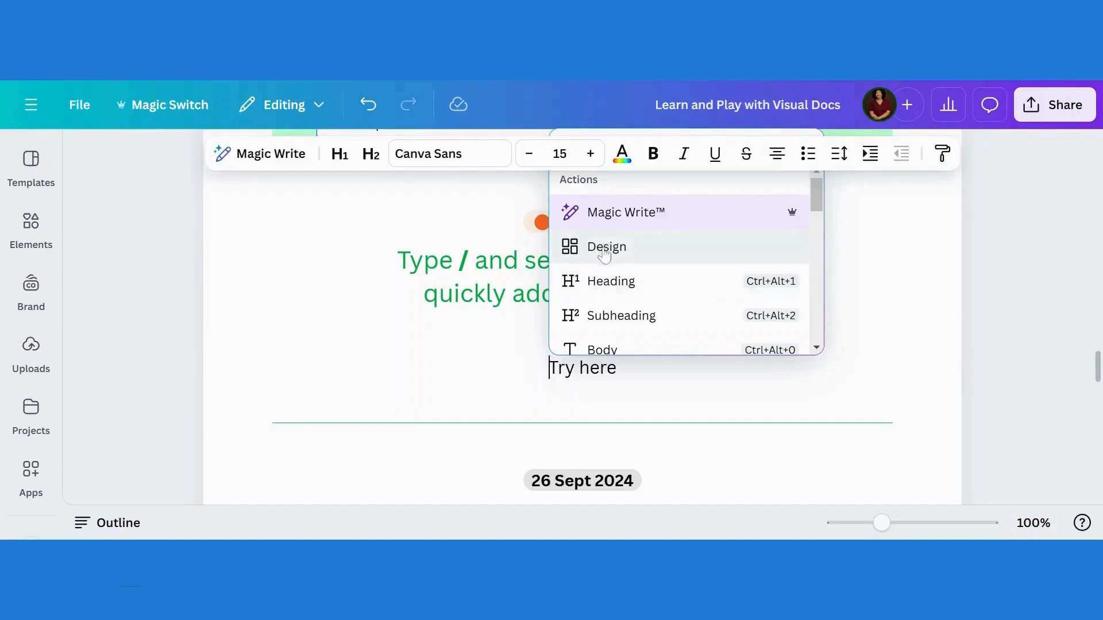
drag(821, 206, 818, 278)
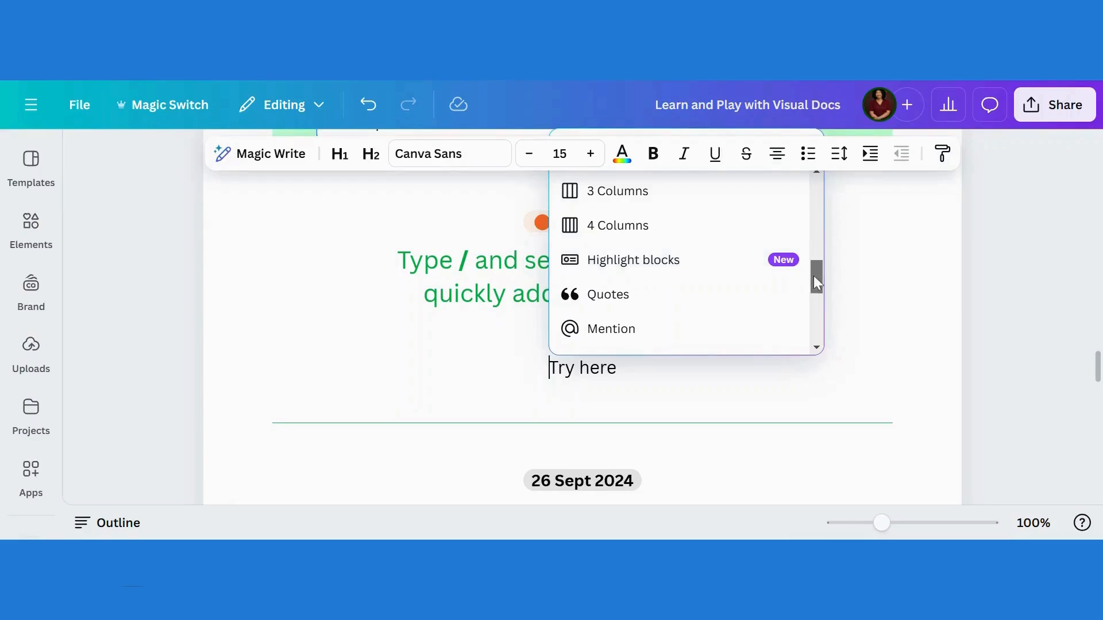
drag(813, 277, 813, 300)
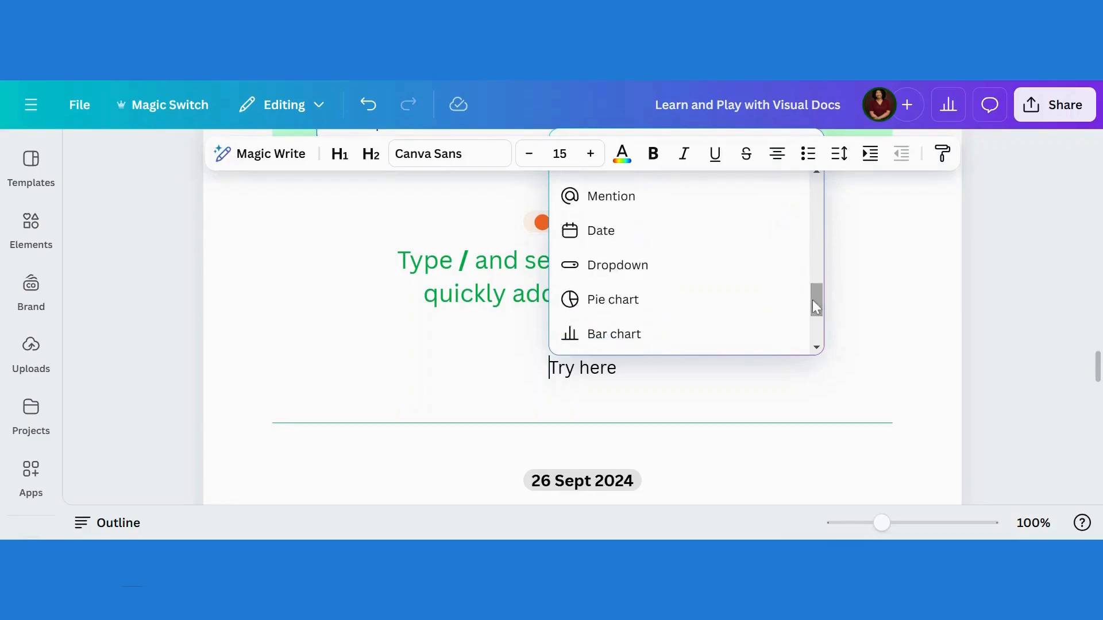
click(594, 278)
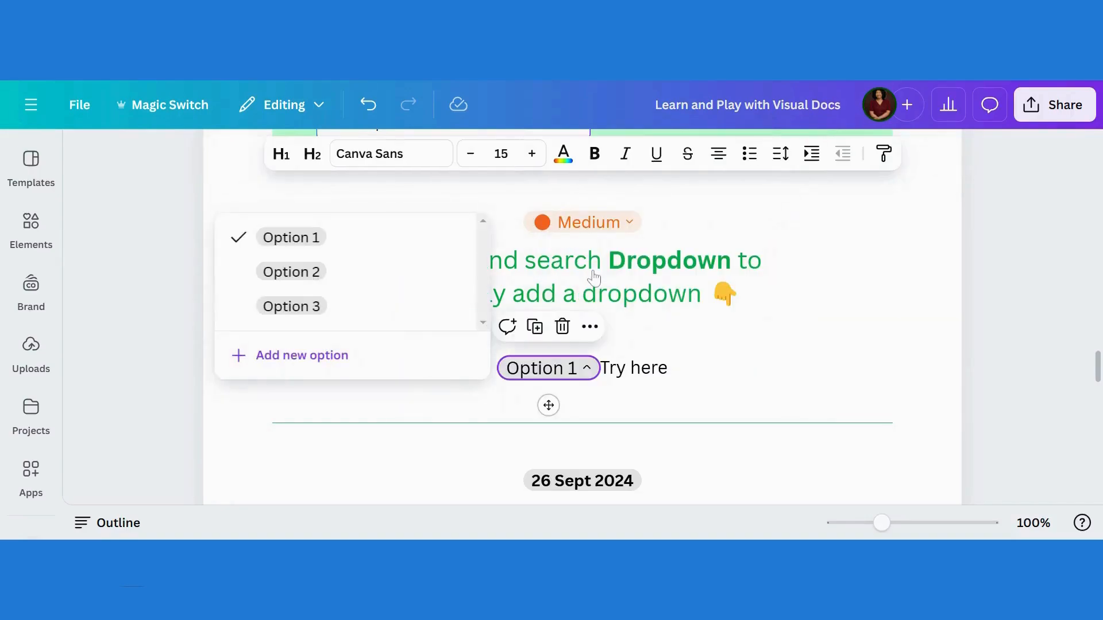
Rename the new dropdown's first option to 'Chapter 1'
mouse_move(293, 238)
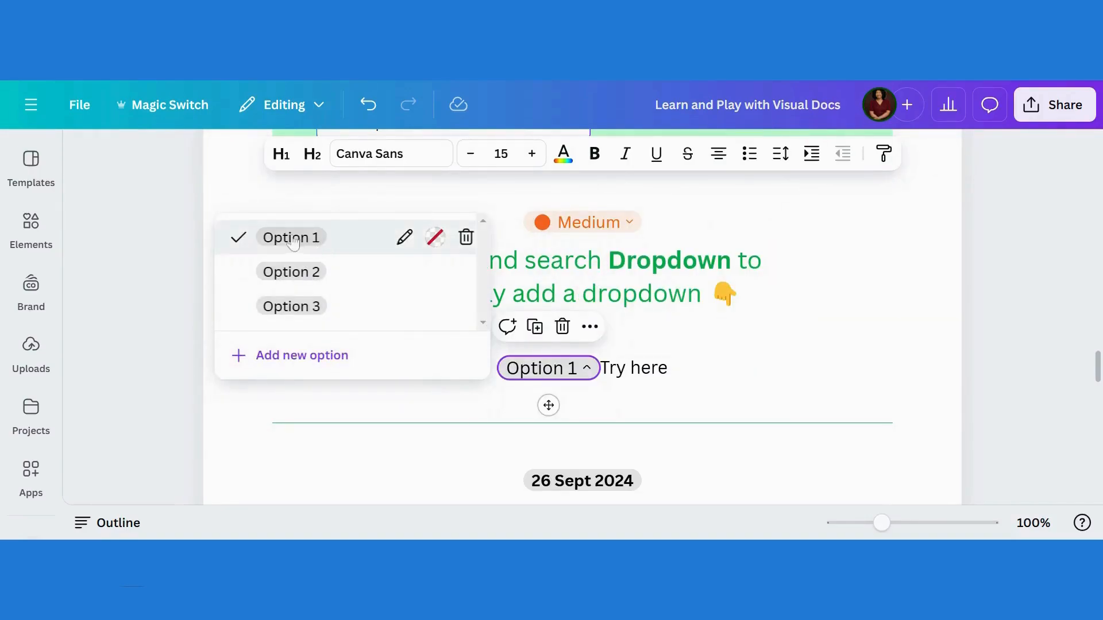
click(404, 238)
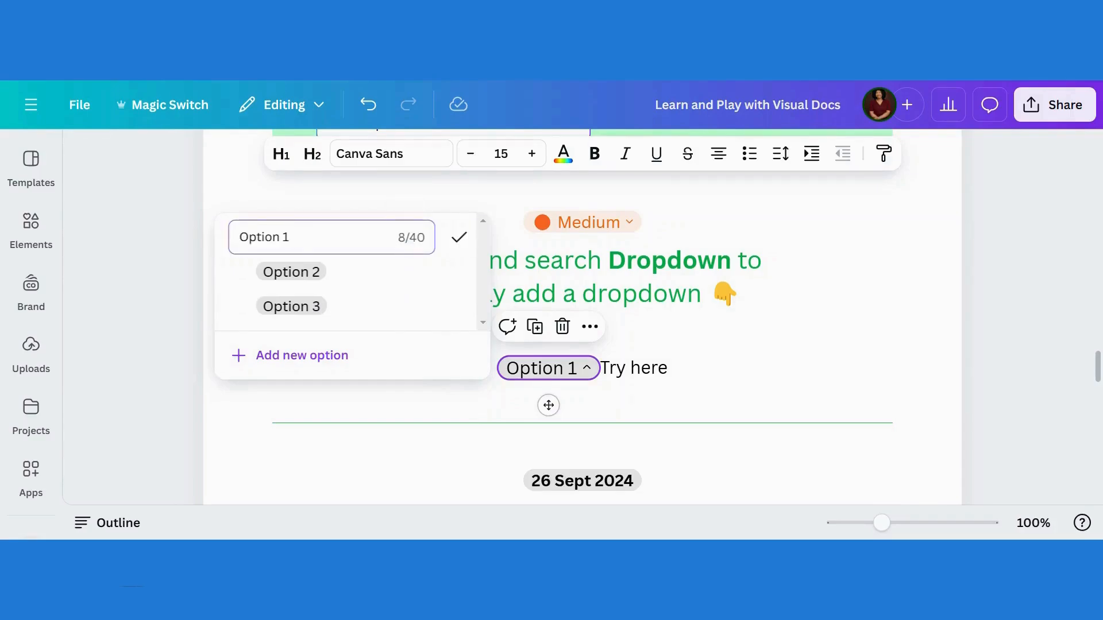
key(BackSpace)
key(BackSpace)
key(BackSpace)
key(BackSpace)
key(BackSpace)
key(BackSpace)
text(Ch)
click(458, 253)
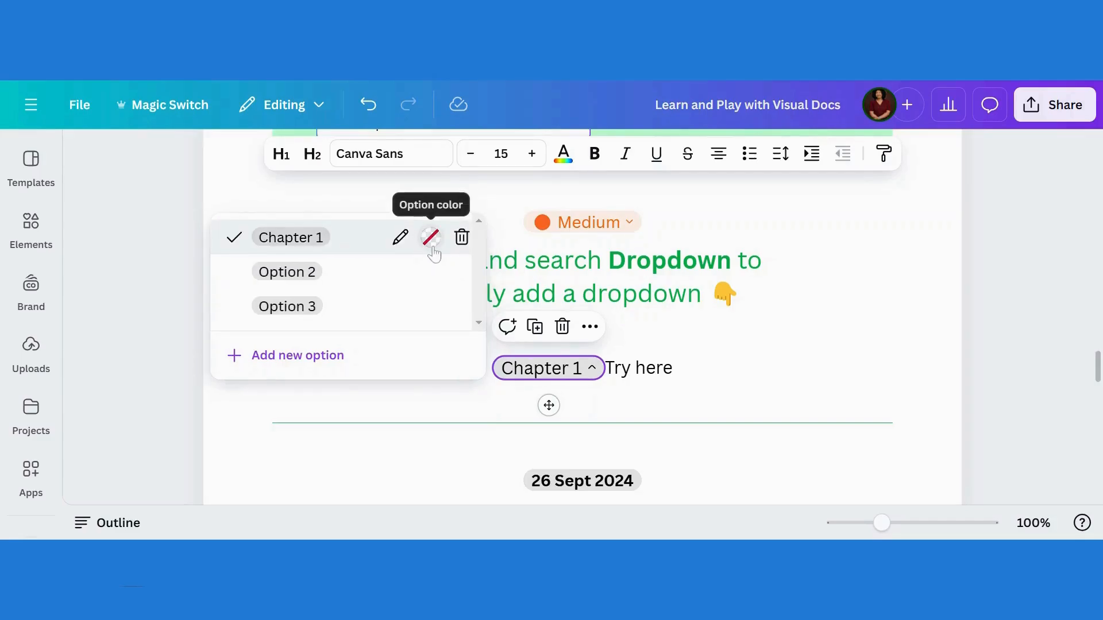
click(435, 247)
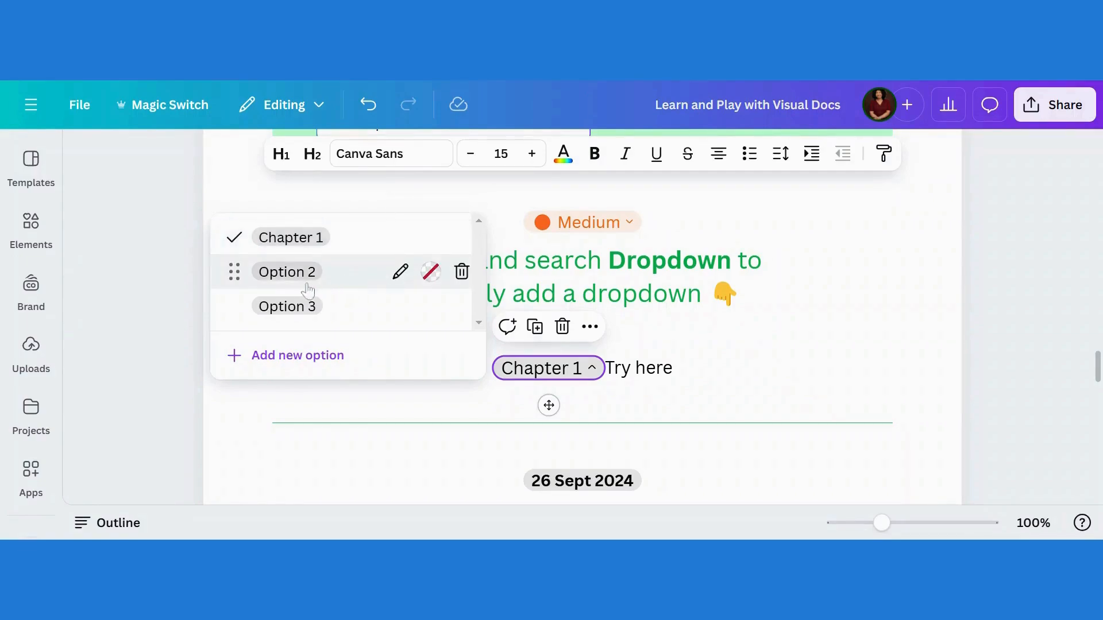
click(273, 356)
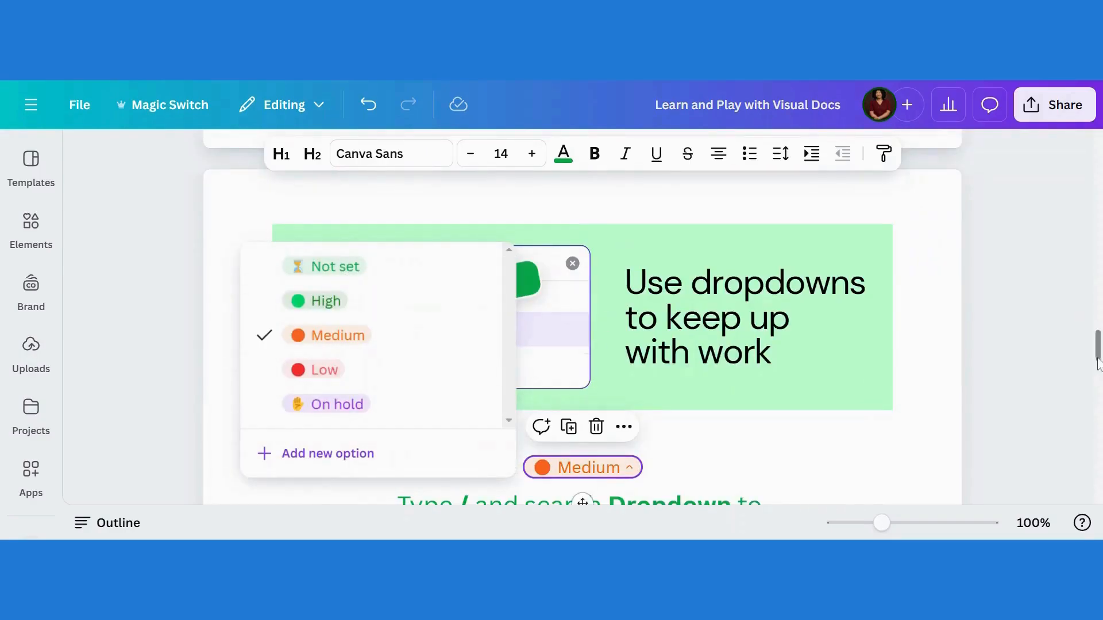
Switch the priority dropdown's value through Not set, High and Medium, ending on Low
drag(1101, 359, 1101, 373)
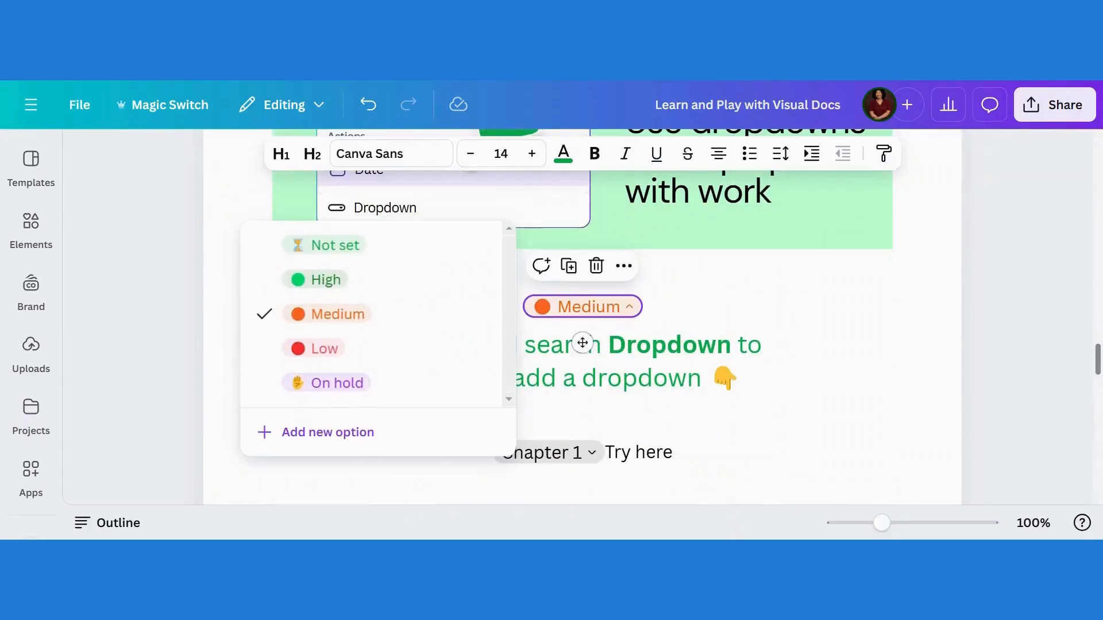
click(327, 248)
click(581, 307)
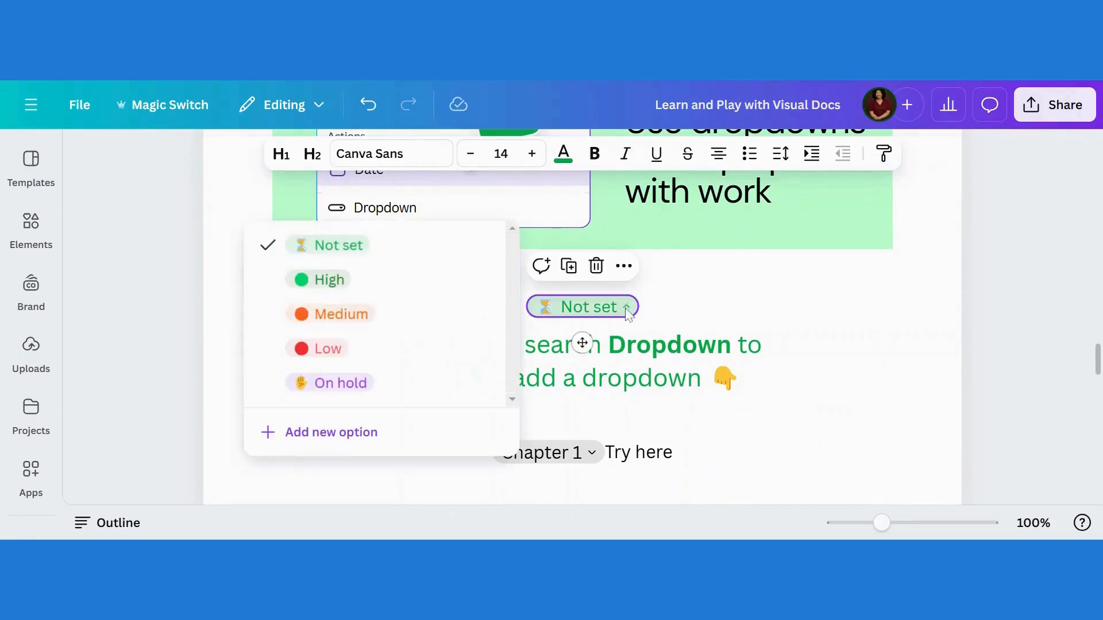
click(341, 280)
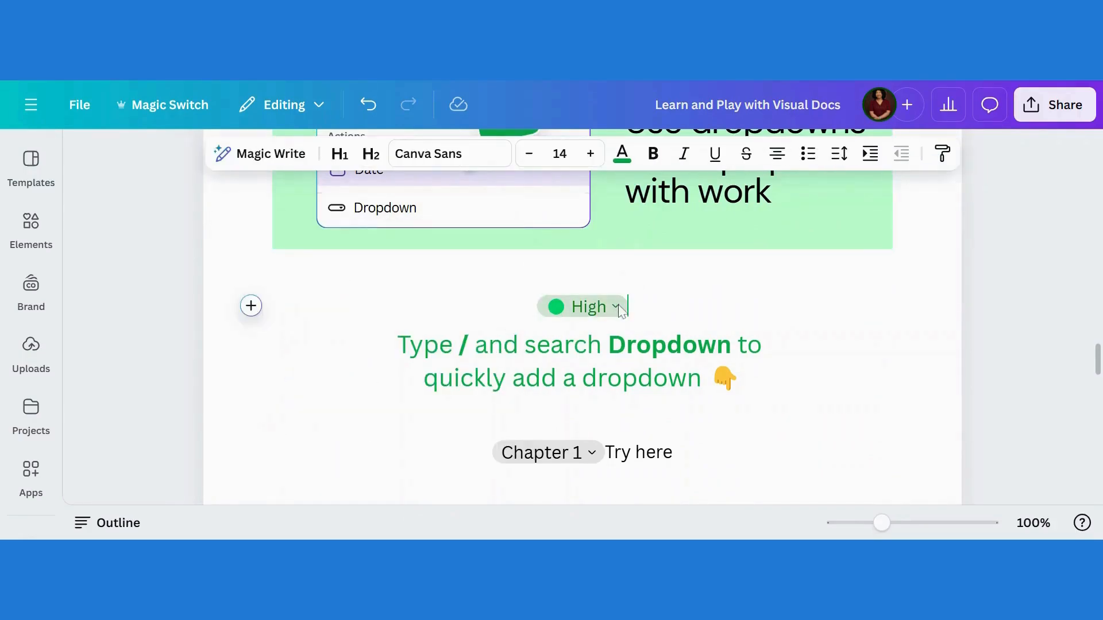
click(582, 307)
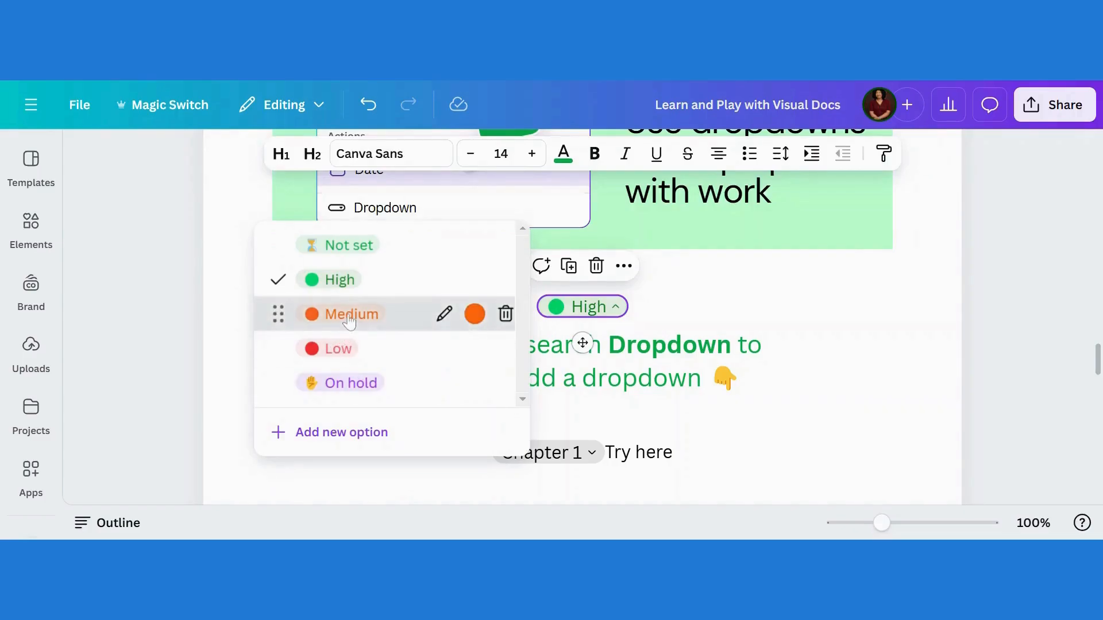
click(345, 316)
click(630, 310)
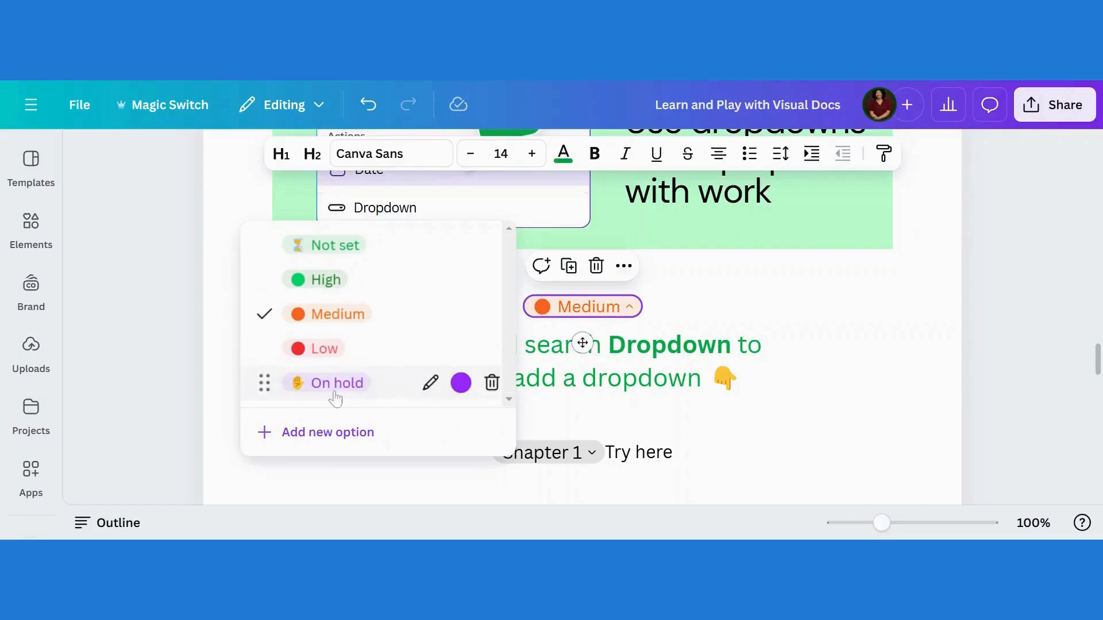
click(320, 348)
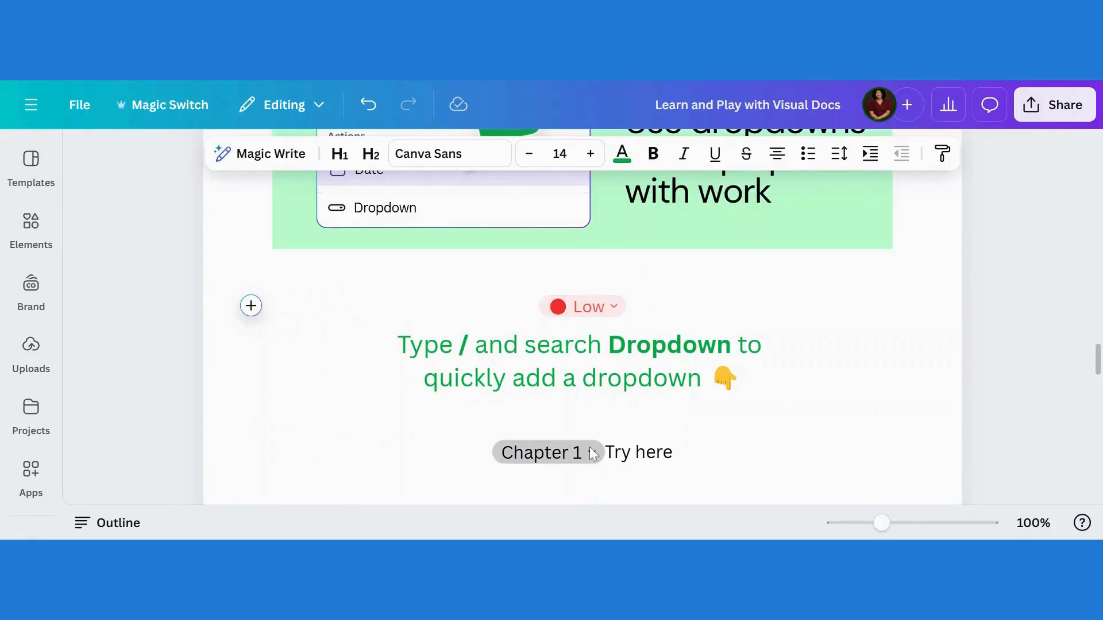
click(254, 314)
drag(912, 277, 923, 384)
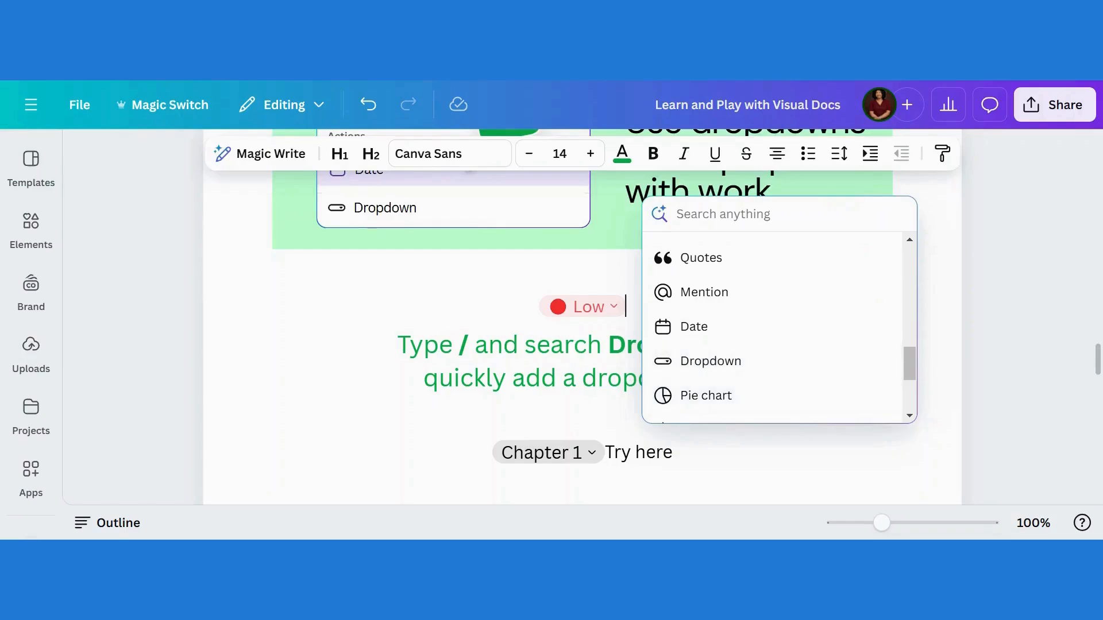
click(584, 484)
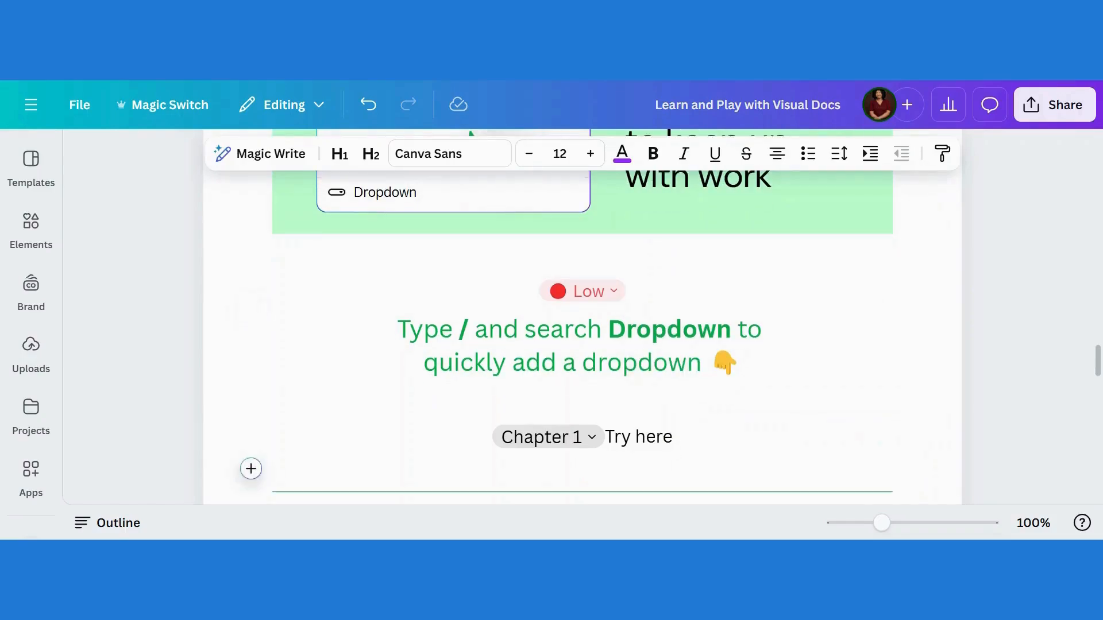
Insert today's date on a new line below 'Try here' in the due date section
drag(1097, 363, 1097, 400)
click(549, 243)
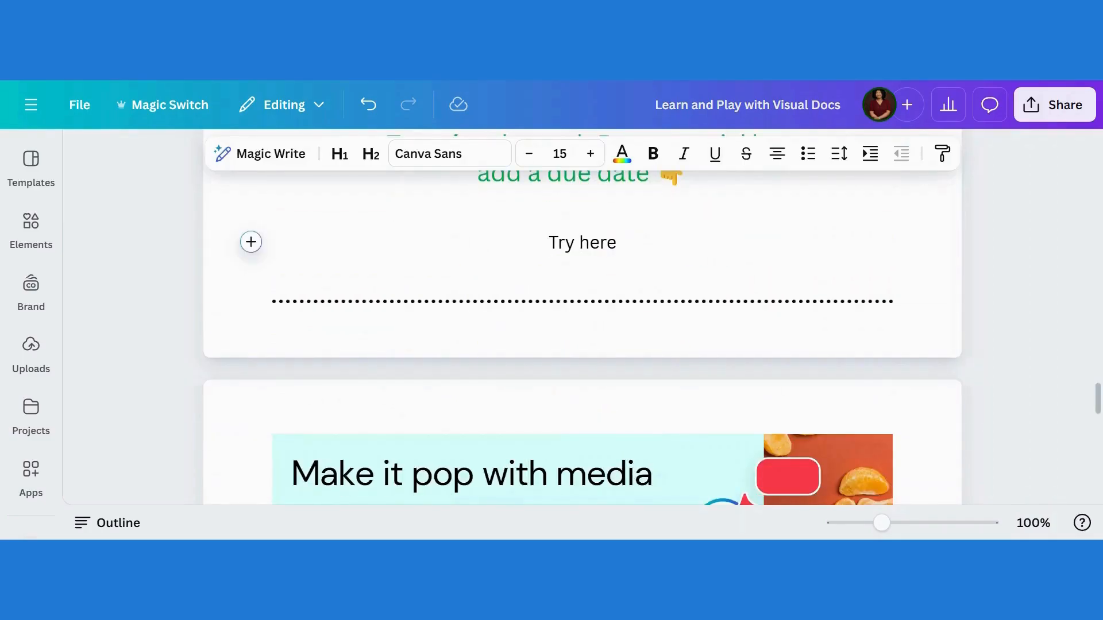
click(273, 276)
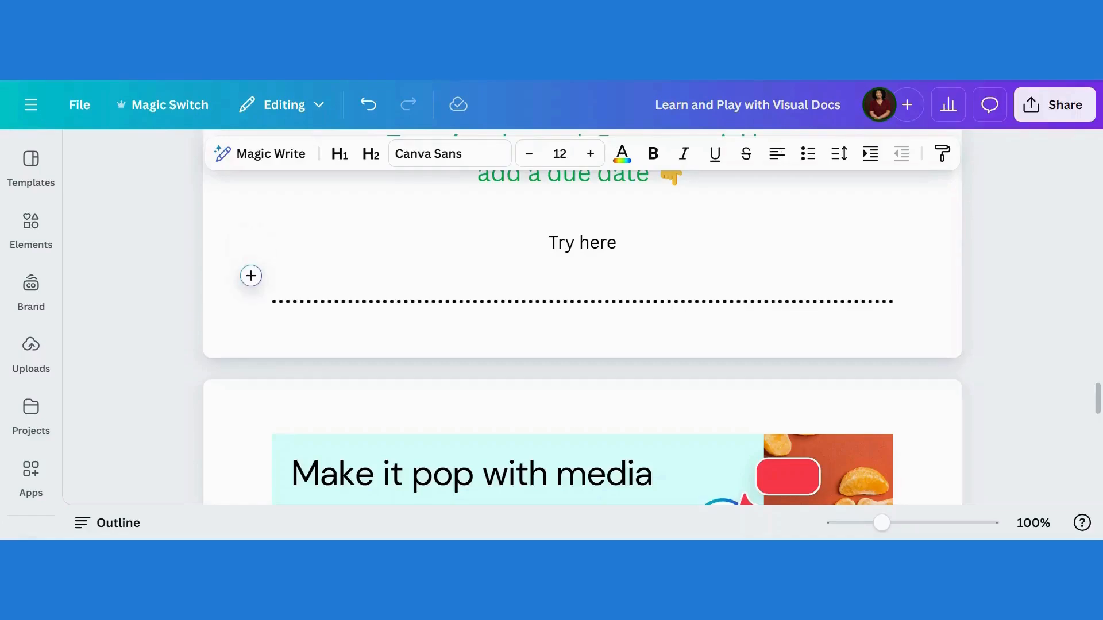
click(249, 279)
drag(541, 367, 557, 485)
click(313, 339)
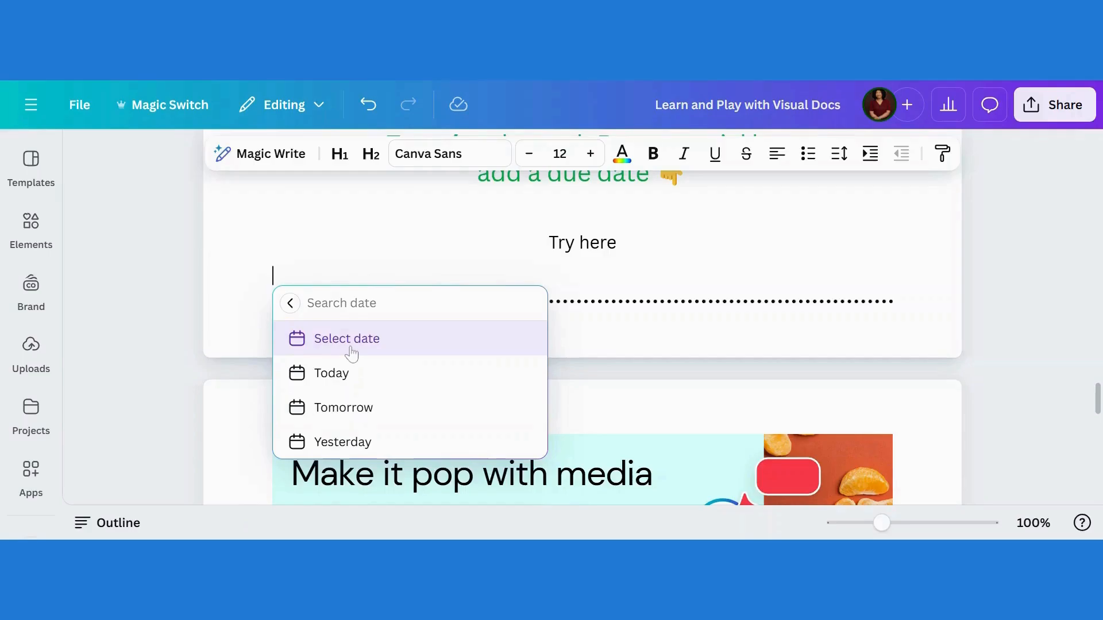
click(332, 379)
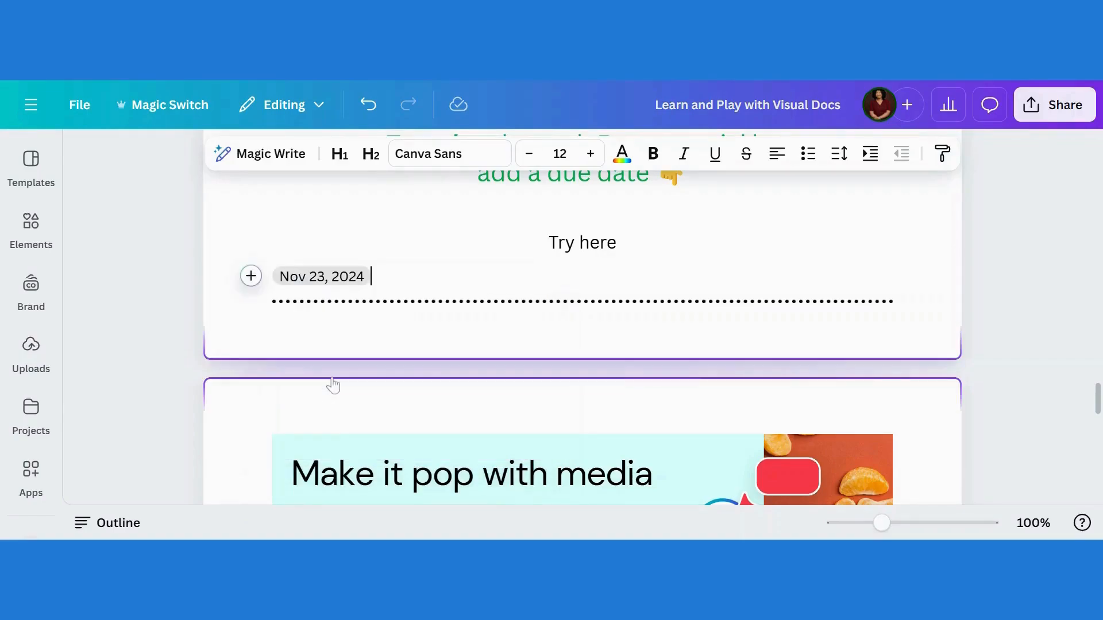
Open the inserted date's calendar and browse months forward and back without picking a date
click(287, 278)
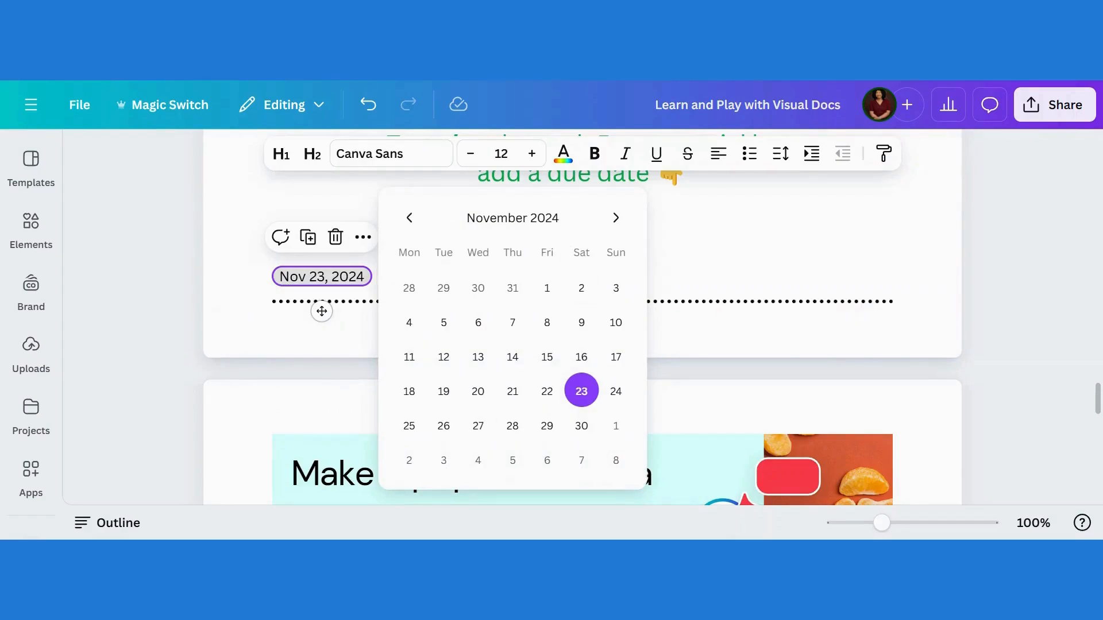
click(615, 219)
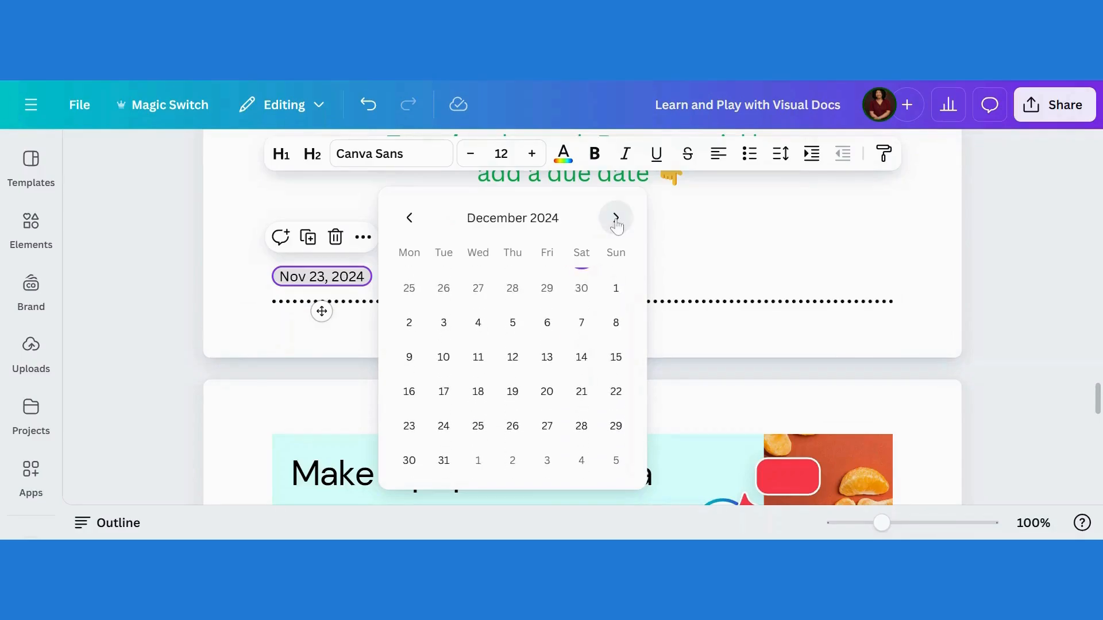
click(615, 218)
click(615, 218)
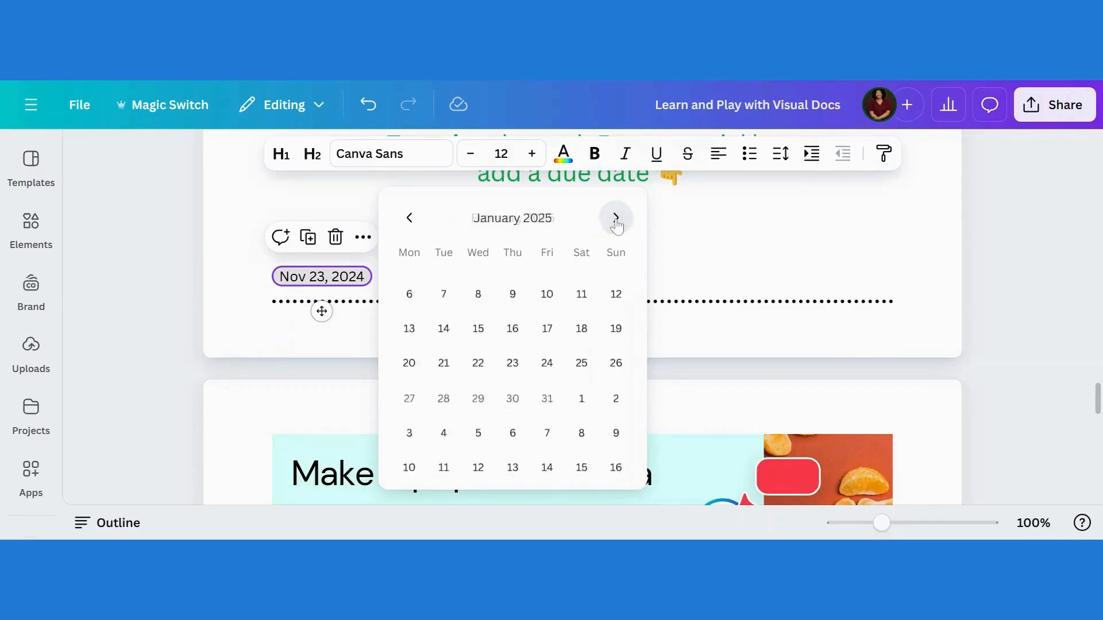
click(409, 219)
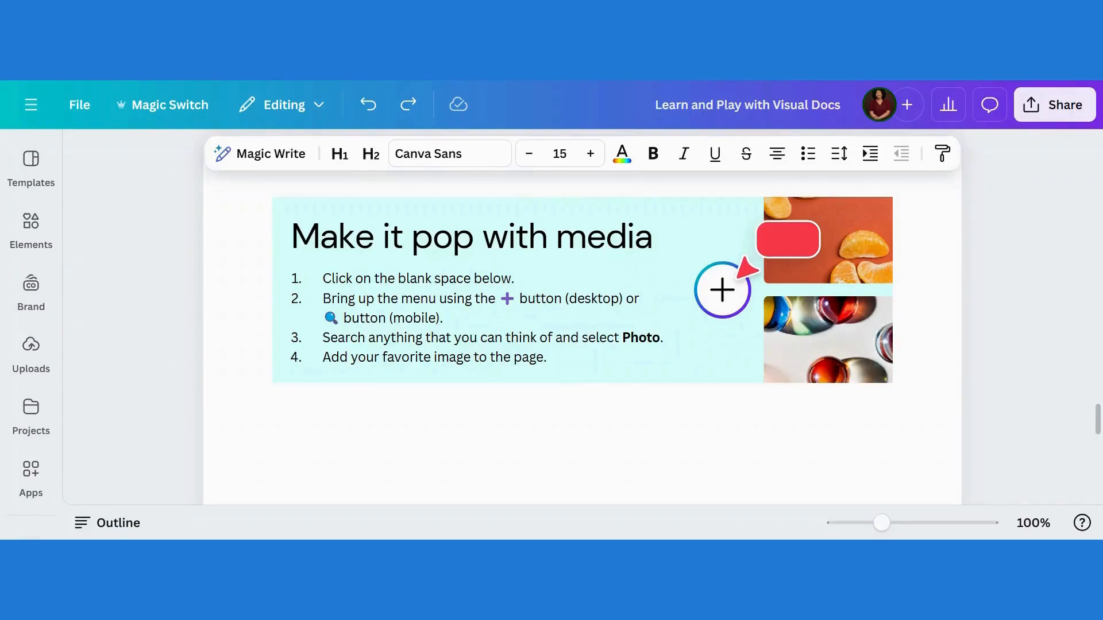
Search photos for 'photo' and insert one below the 'Make it pop with media' banner
click(274, 435)
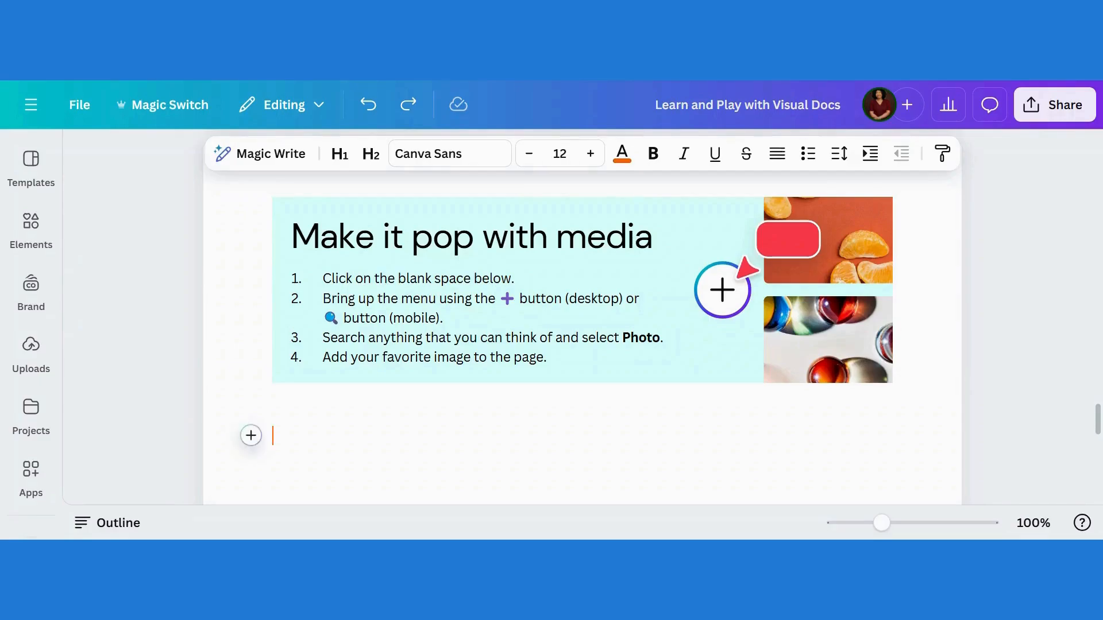
click(251, 437)
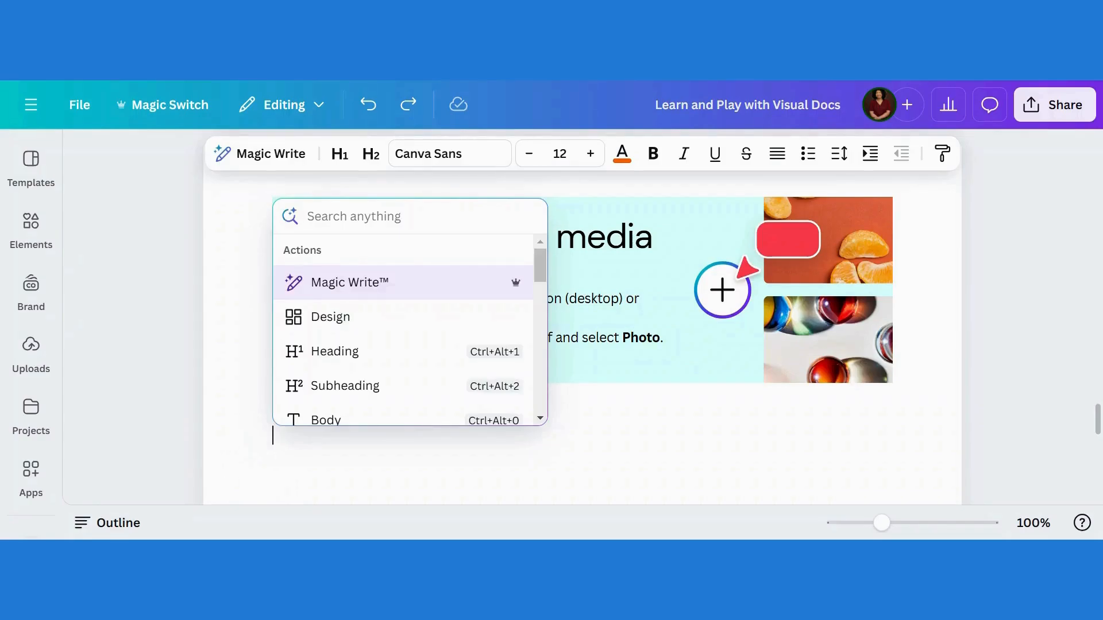
text(photo)
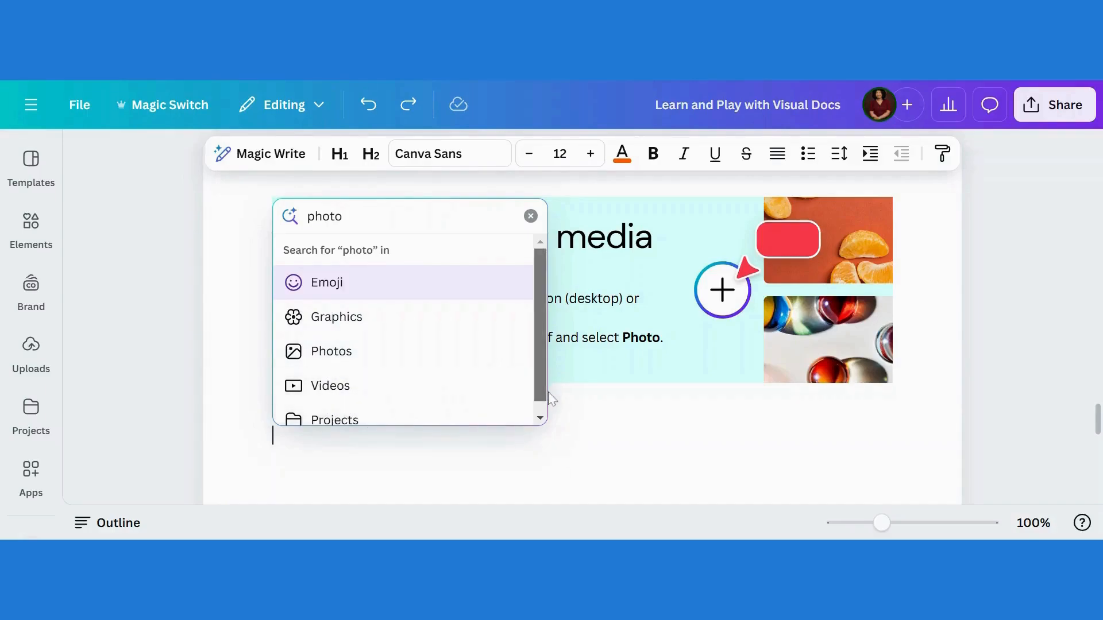
scroll(543, 402, down, 1)
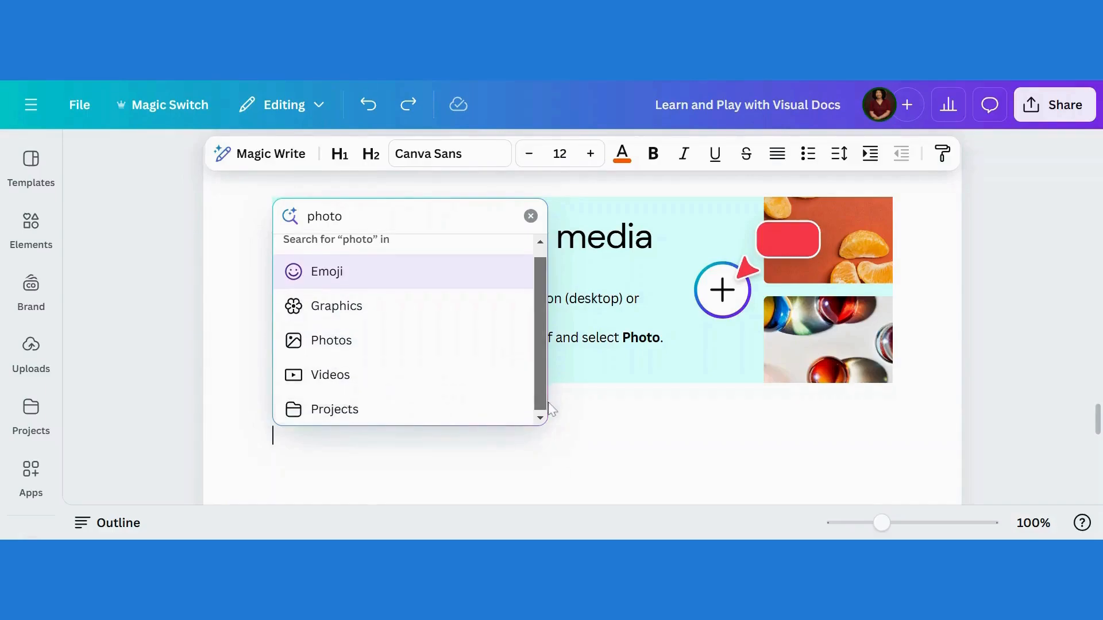
click(321, 349)
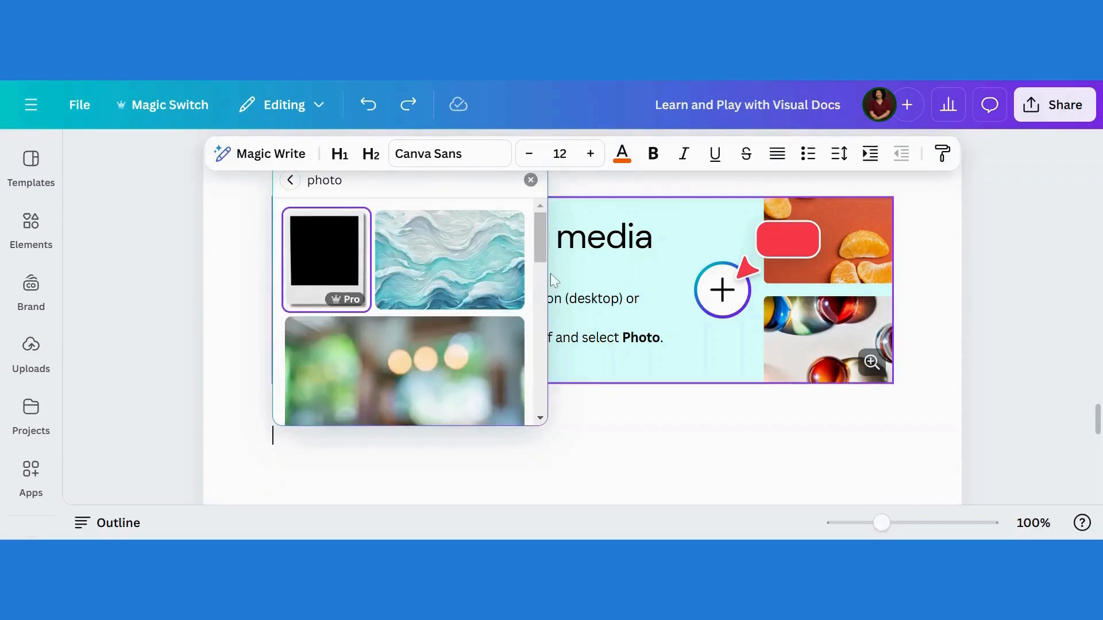
drag(536, 249, 548, 395)
scroll(545, 402, down, 6)
scroll(546, 431, up, 2)
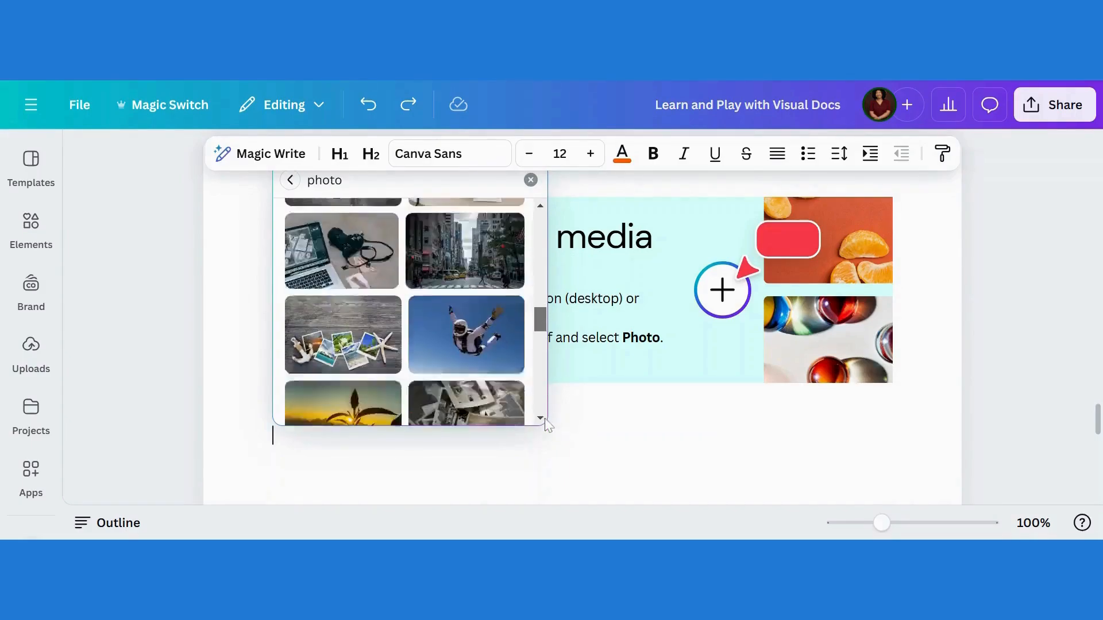
scroll(546, 437, down, 2)
click(339, 247)
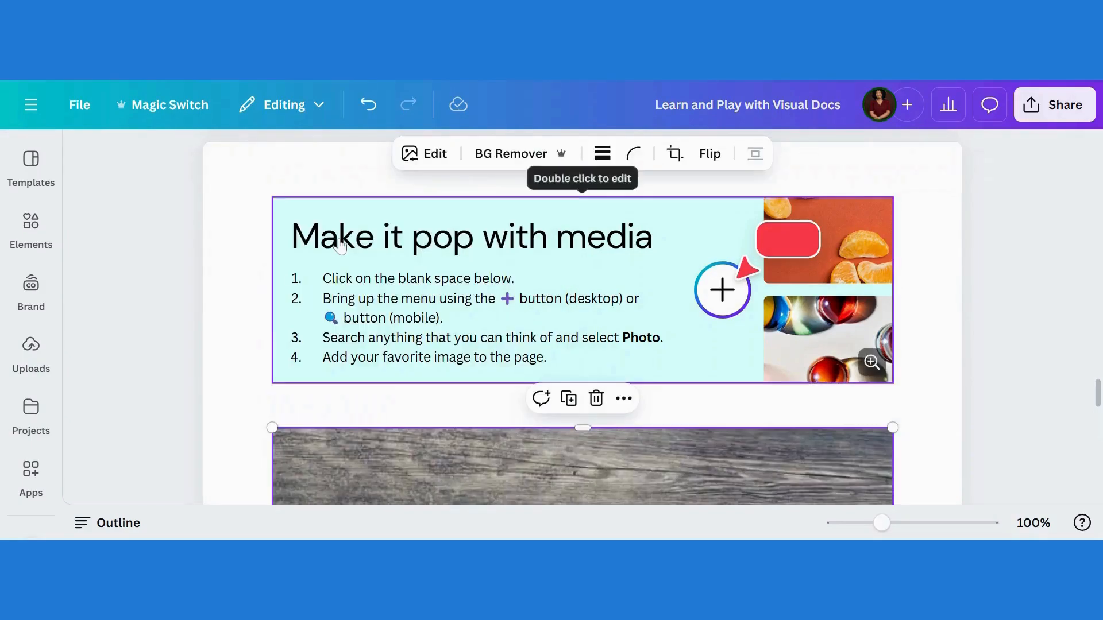
Search videos for 'video' and insert the purple clouds clip on a new line below the photo
mouse_move(1099, 409)
mouse_down()
mouse_move(1100, 468)
mouse_move(1099, 427)
mouse_up()
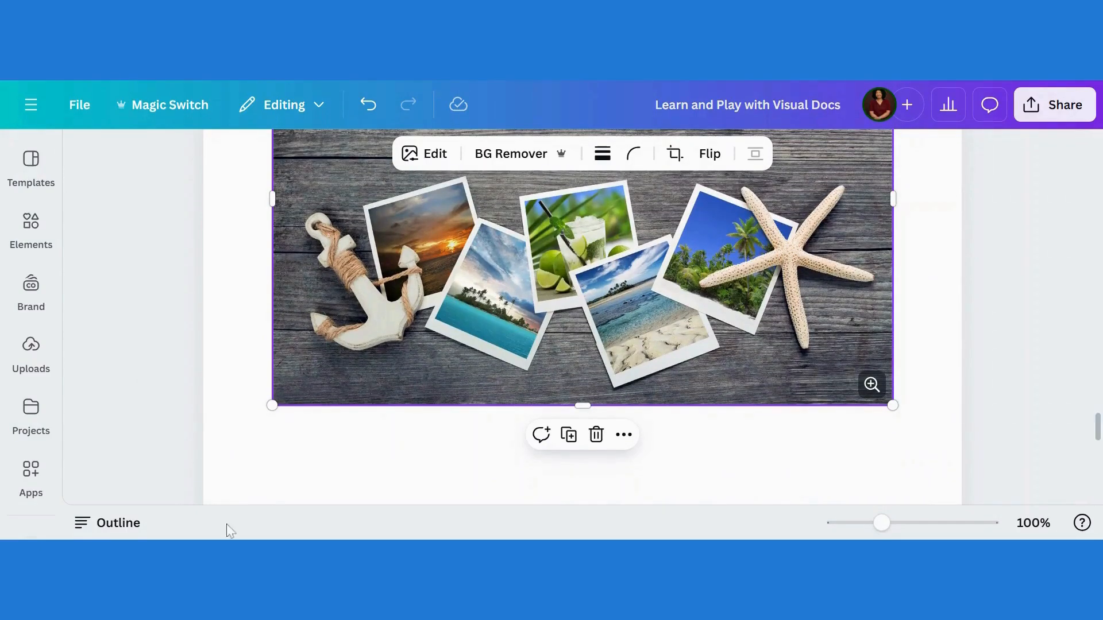
click(275, 457)
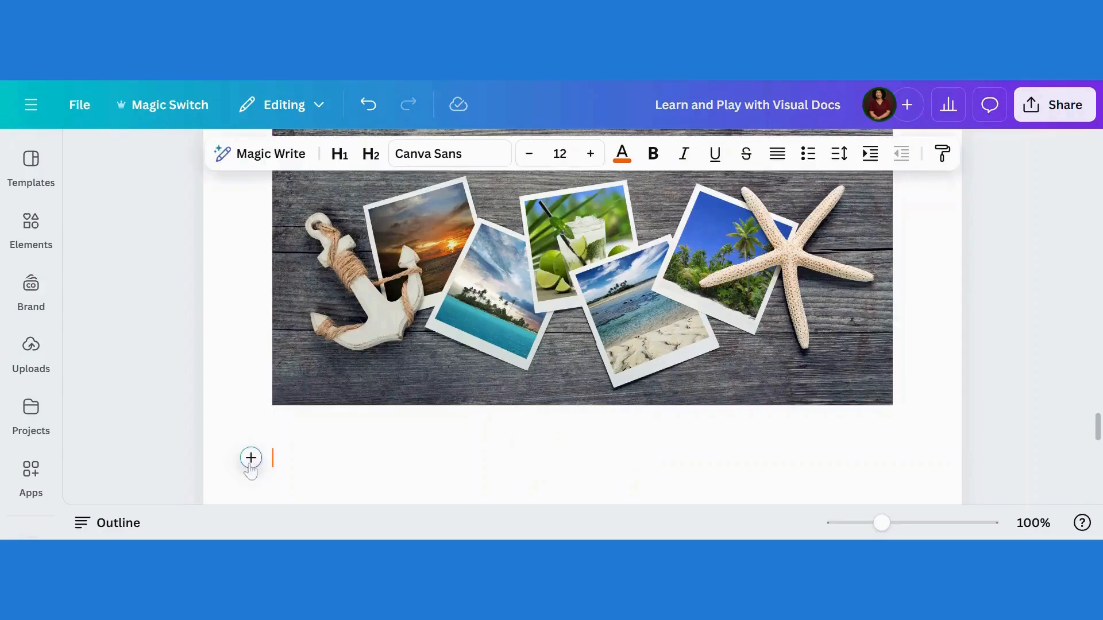
click(251, 458)
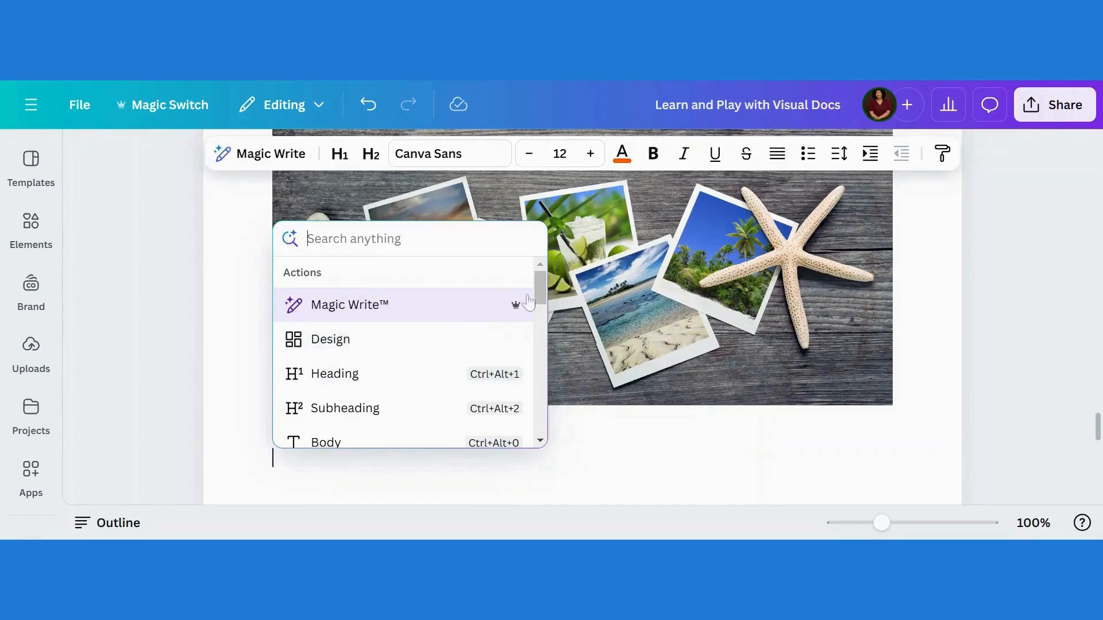
text(vide)
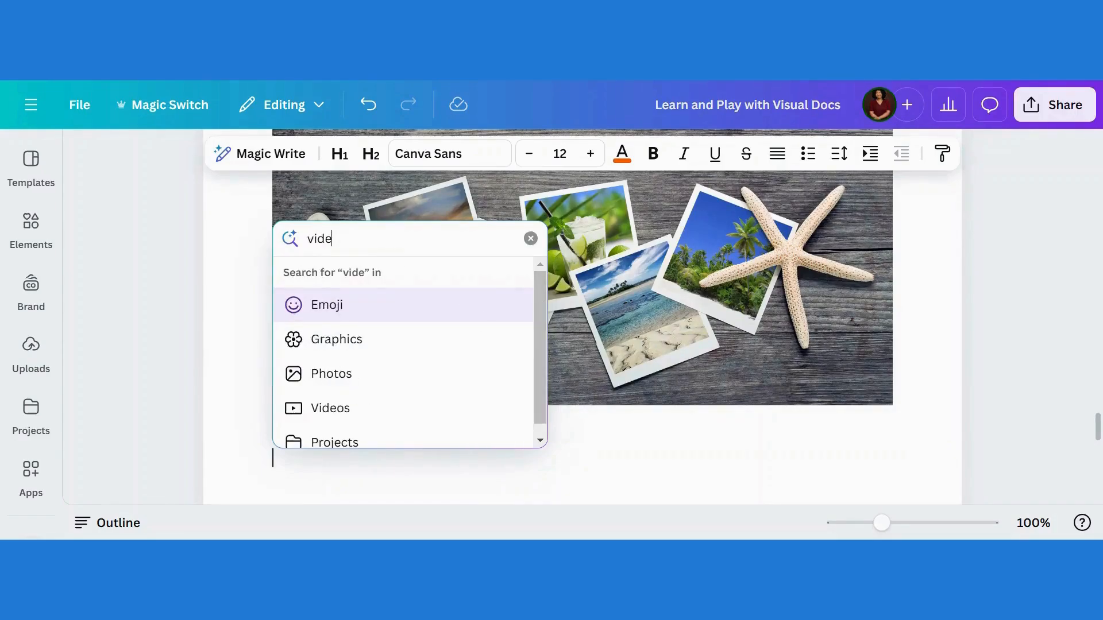
text(o)
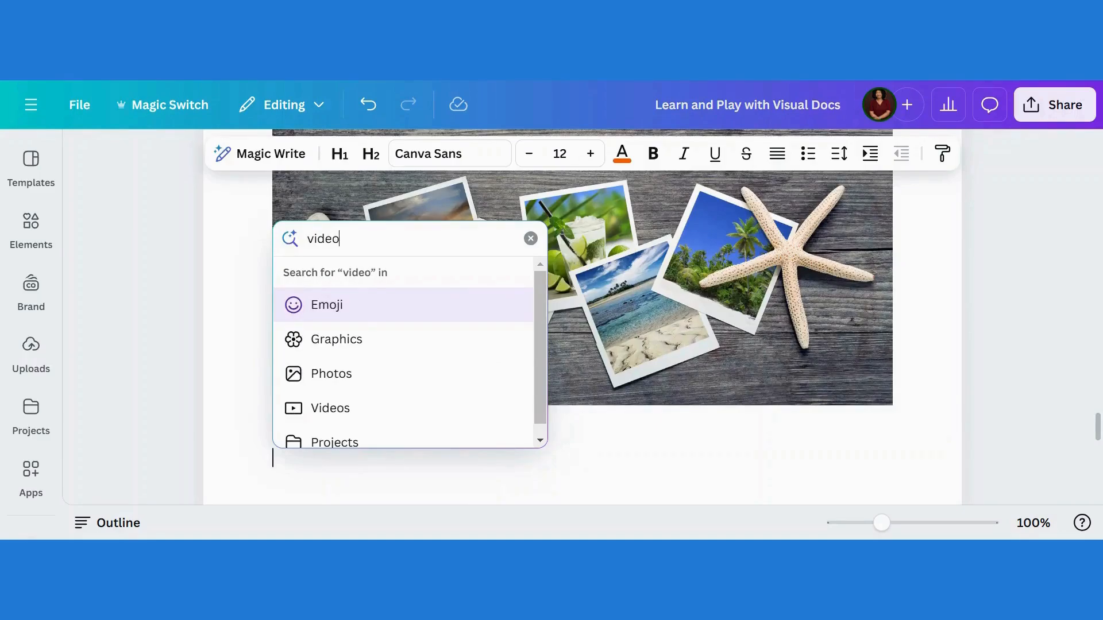
click(338, 418)
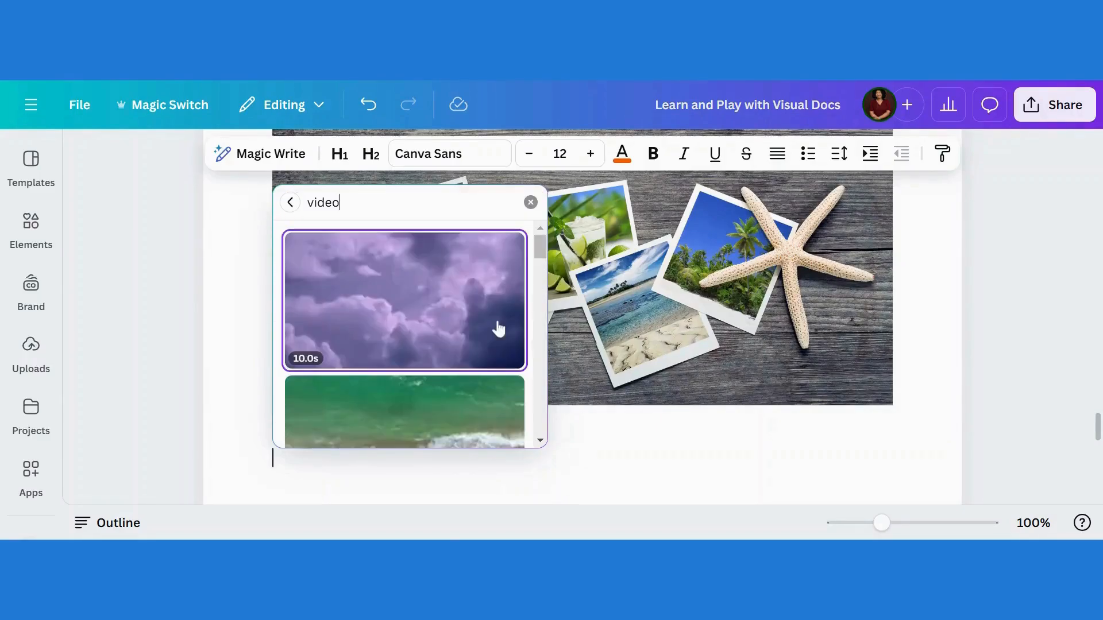
click(374, 320)
Play the inserted clouds video to preview it
drag(1097, 403, 1099, 434)
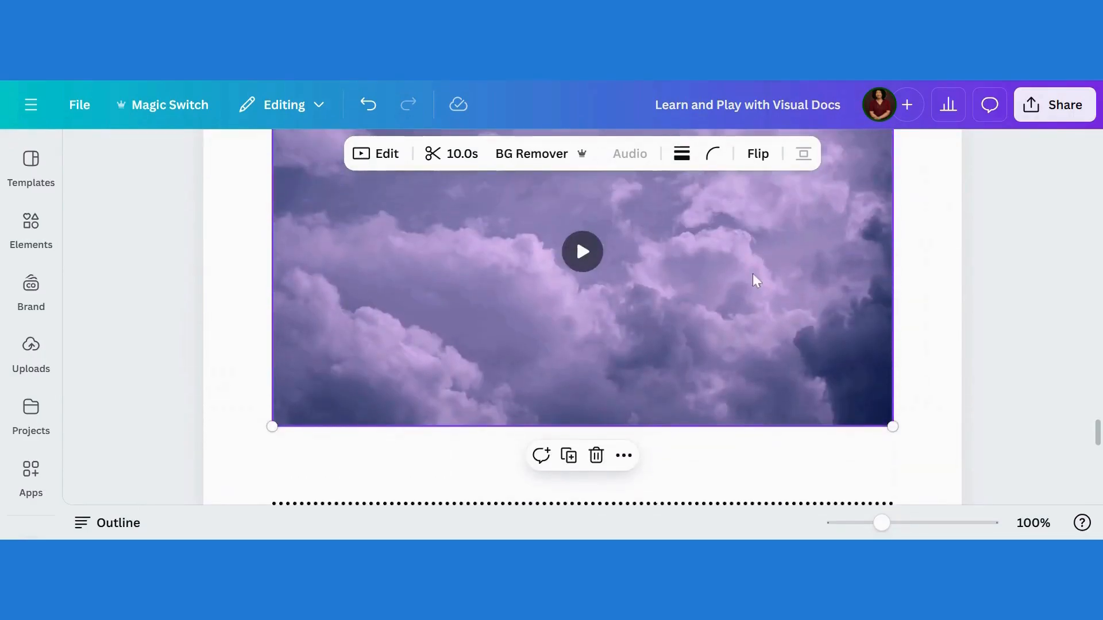
click(589, 264)
click(585, 253)
Type a colon on the blank line below 'Try adding an emoji here' to bring up emoji suggestions and scroll through them
drag(1099, 438, 1099, 390)
scroll(668, 425, down, 10)
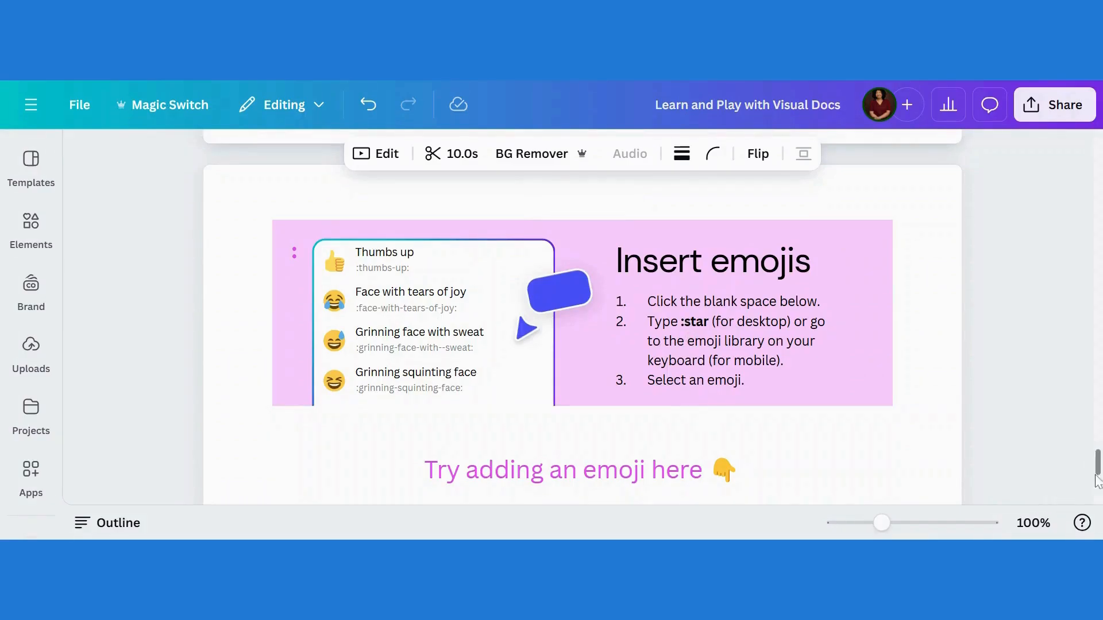
drag(1100, 466, 1100, 471)
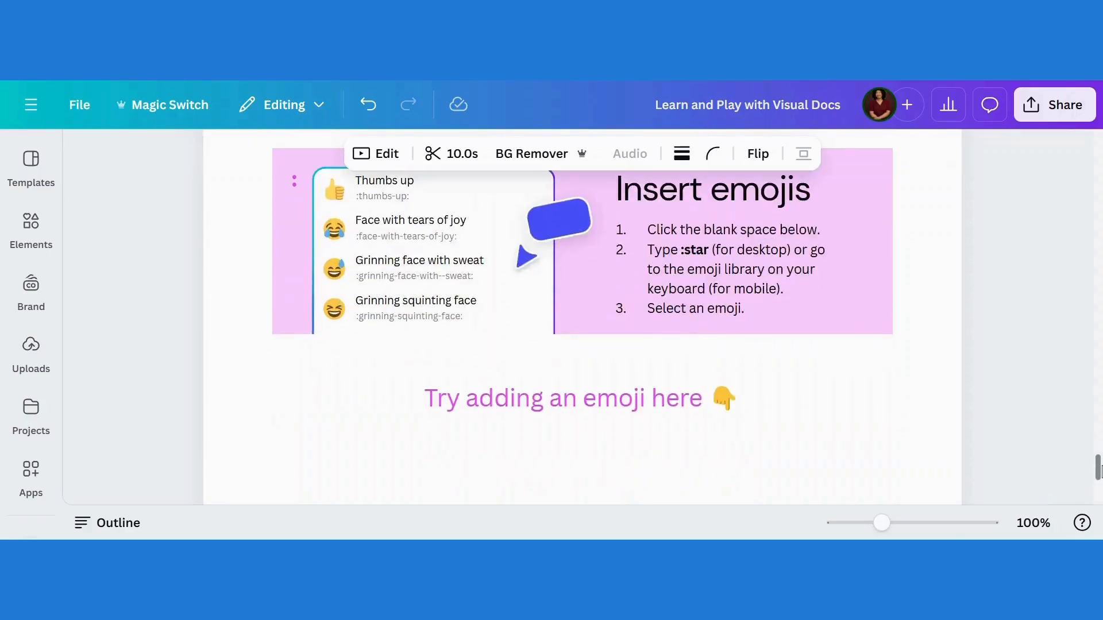
click(583, 469)
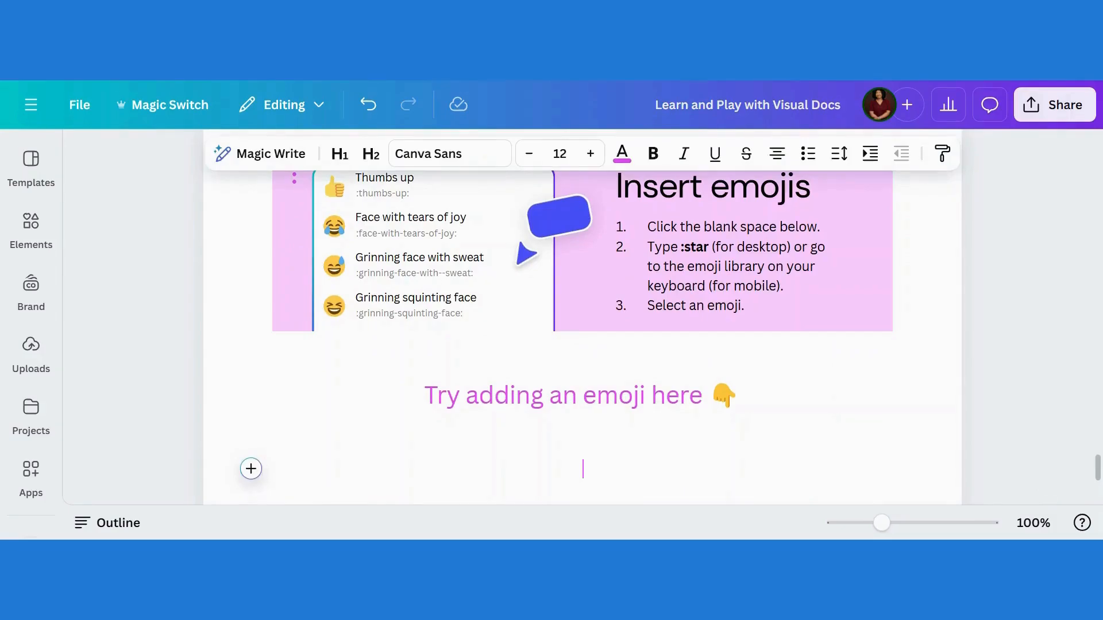
text(:)
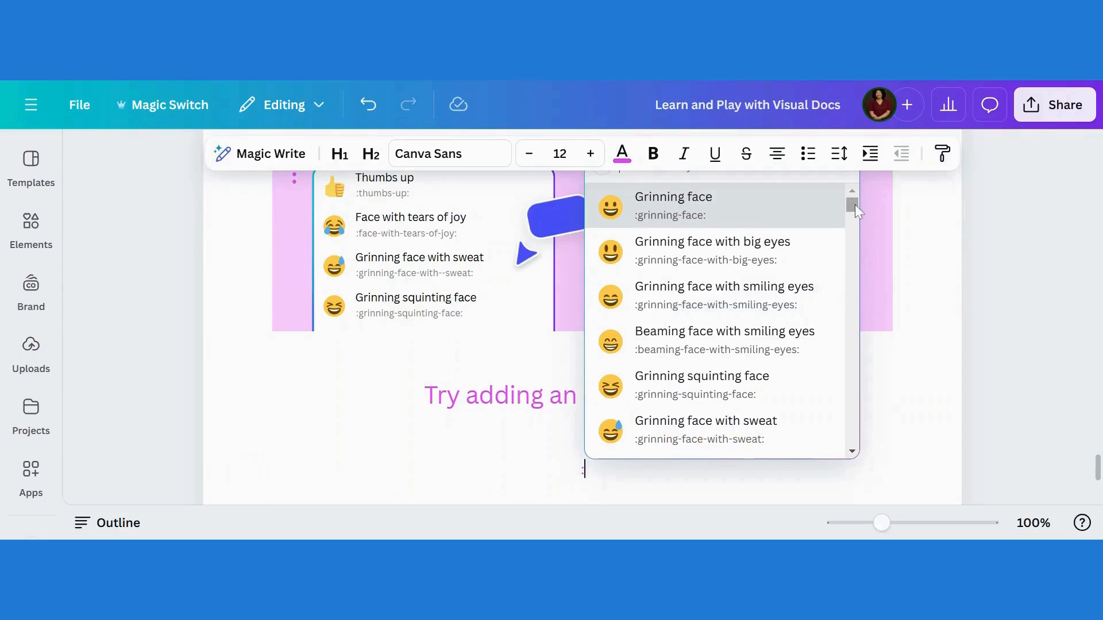
mouse_move(854, 205)
mouse_down()
mouse_move(856, 290)
mouse_move(844, 201)
mouse_up()
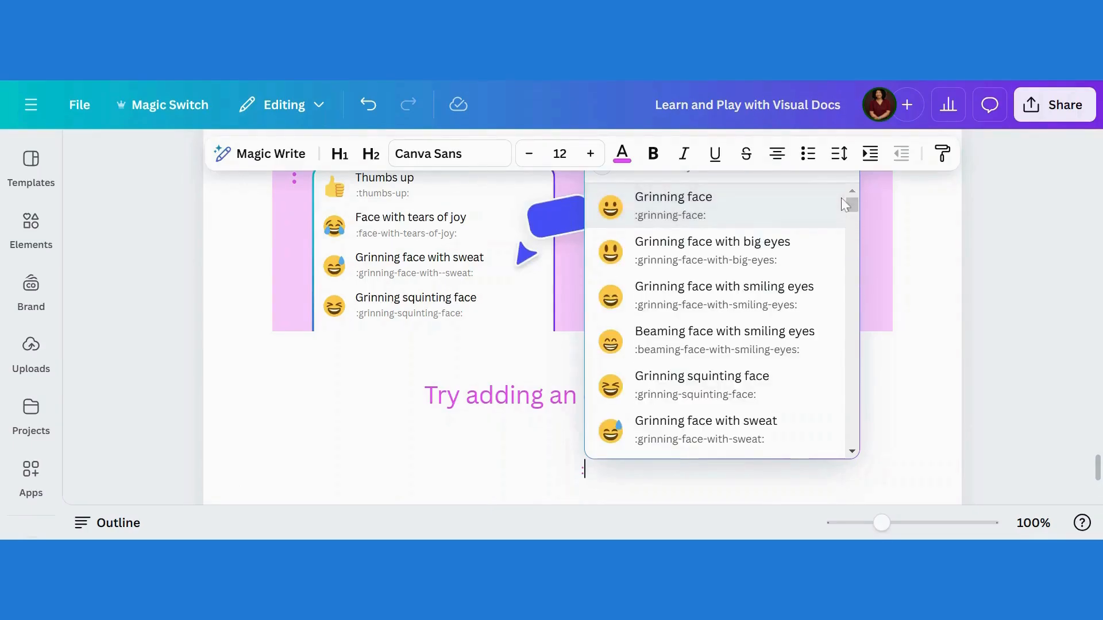
click(911, 357)
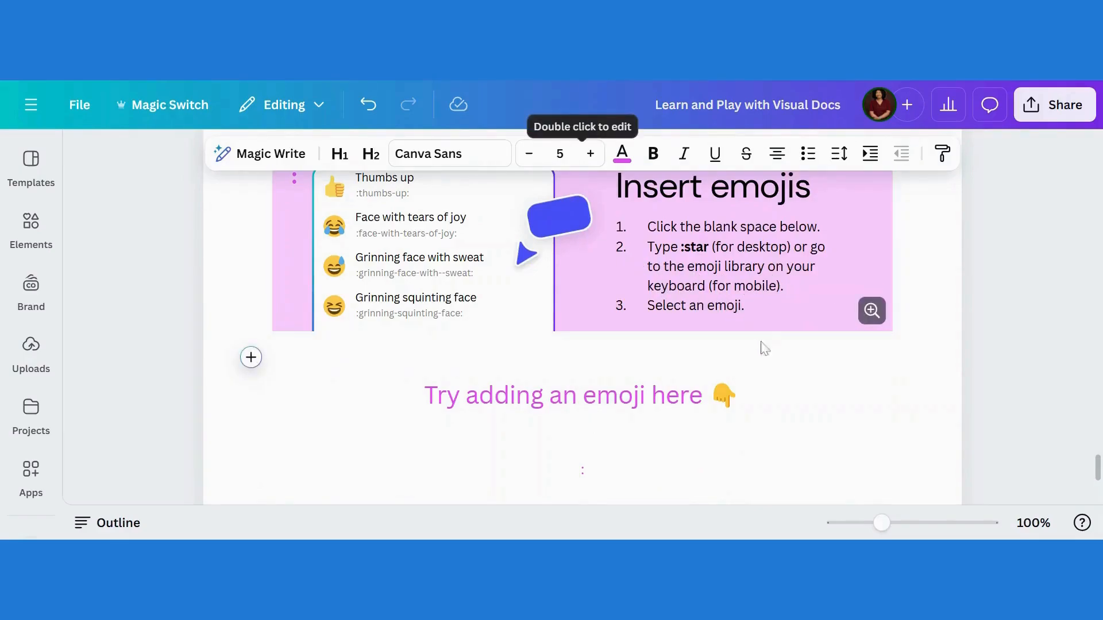
Insert the Rolling on the floor laughing emoji from the emoji library and pick it from the colon suggestions
click(251, 357)
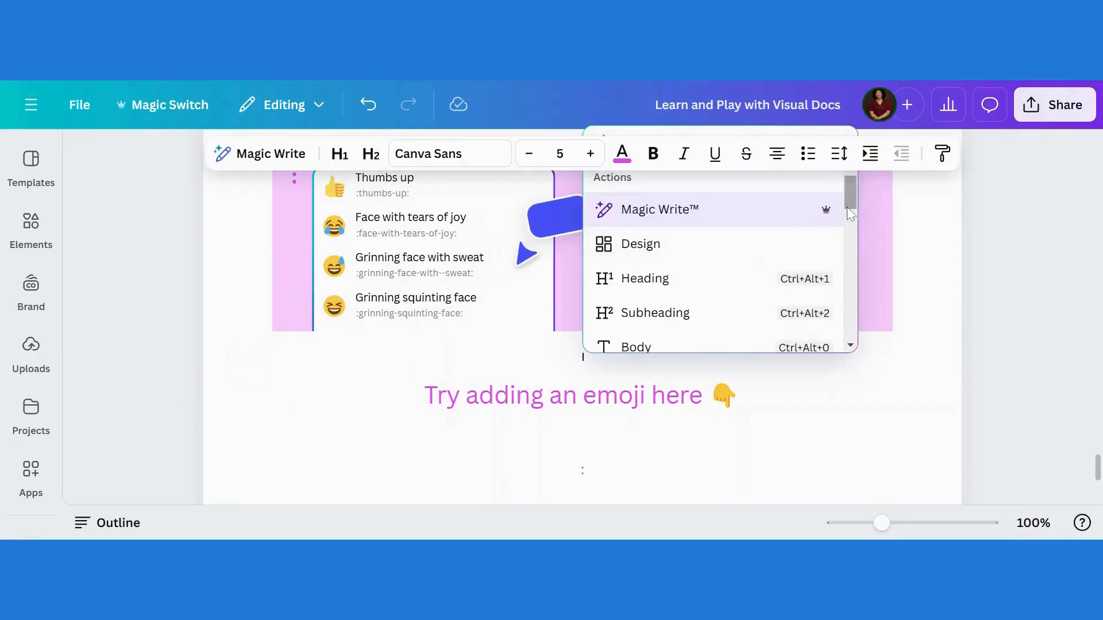
drag(849, 213, 842, 359)
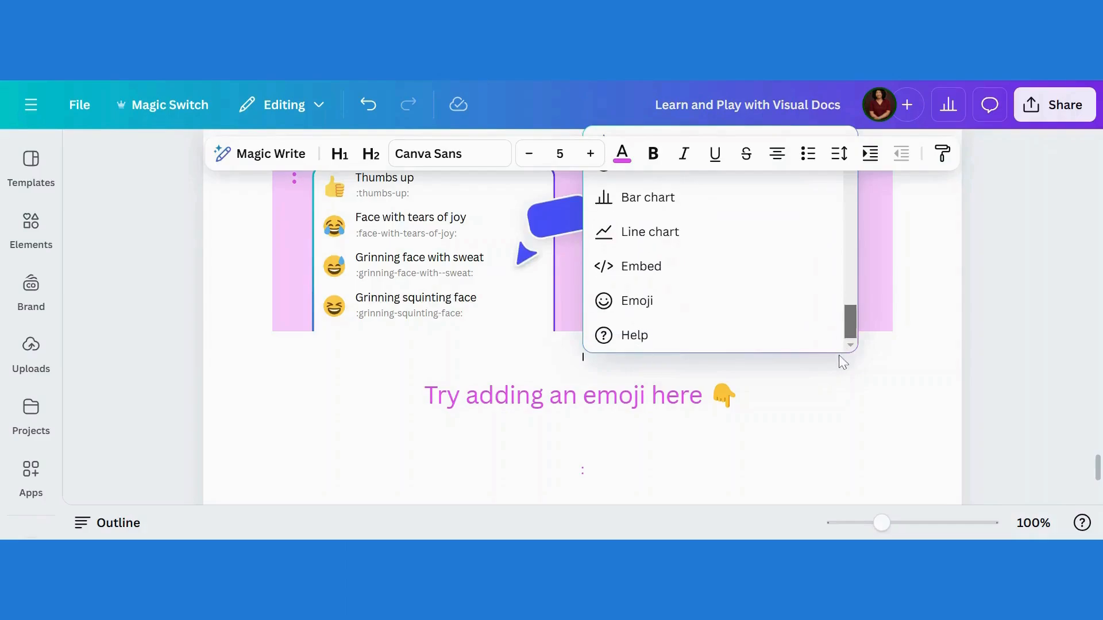
click(641, 313)
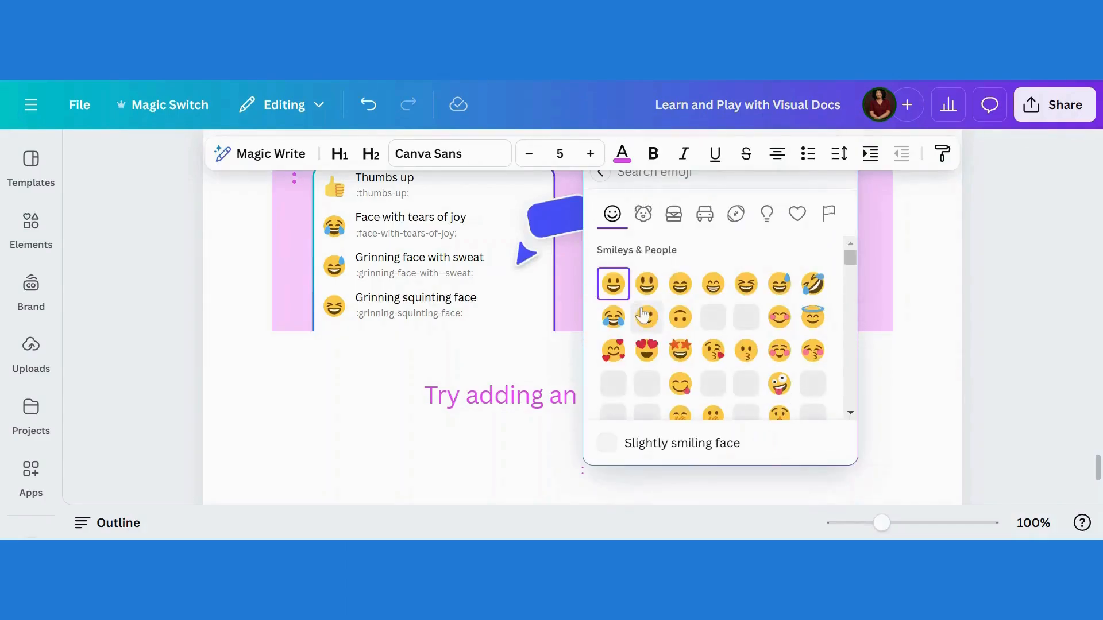
mouse_move(852, 270)
mouse_down()
mouse_move(855, 370)
mouse_move(851, 250)
mouse_up()
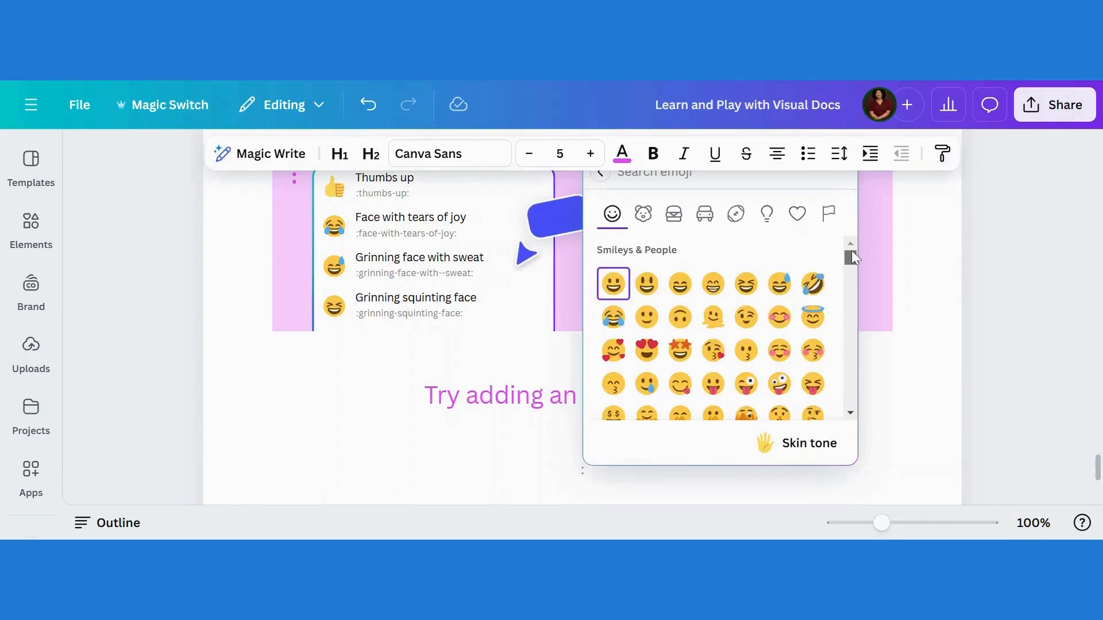
click(808, 284)
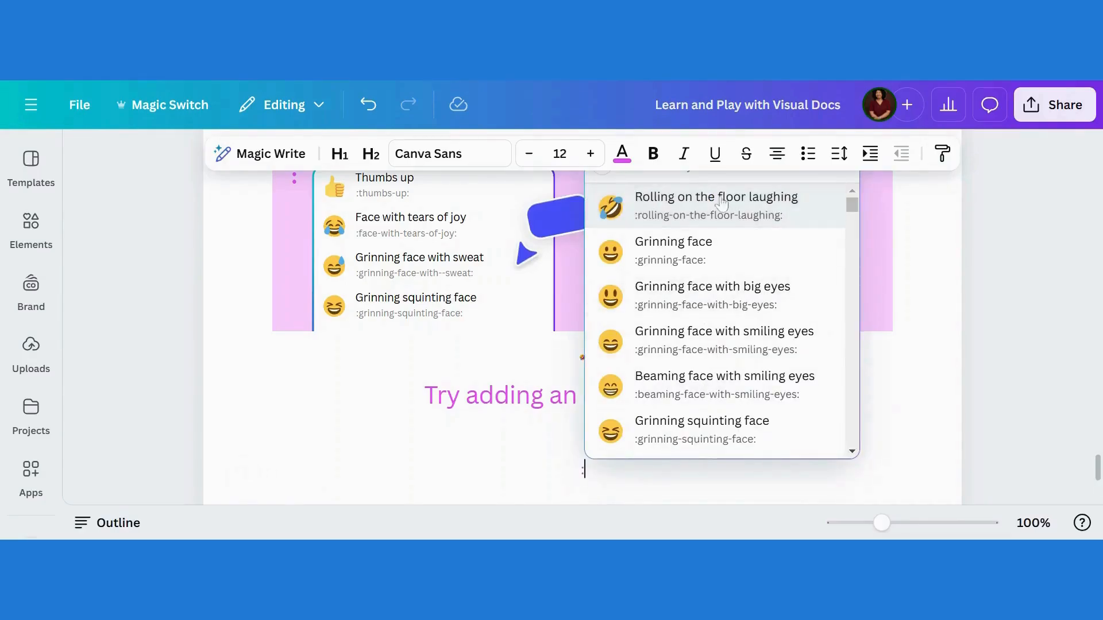
click(725, 199)
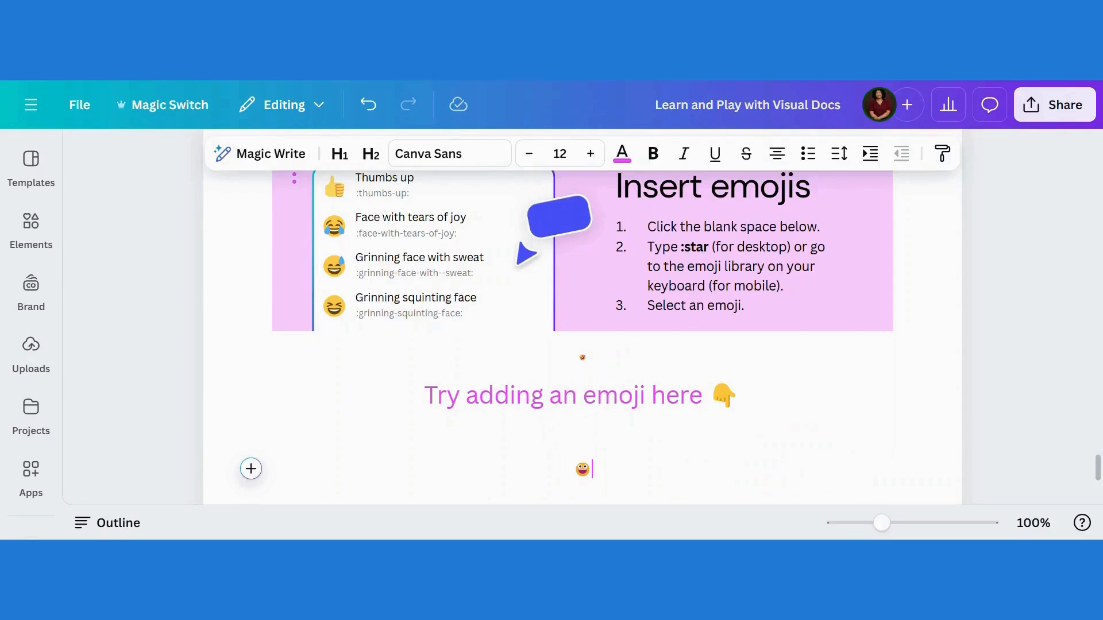
Add another emoji beside the first one through the insert menu's Emoji option
text(:)
key(BackSpace)
click(251, 469)
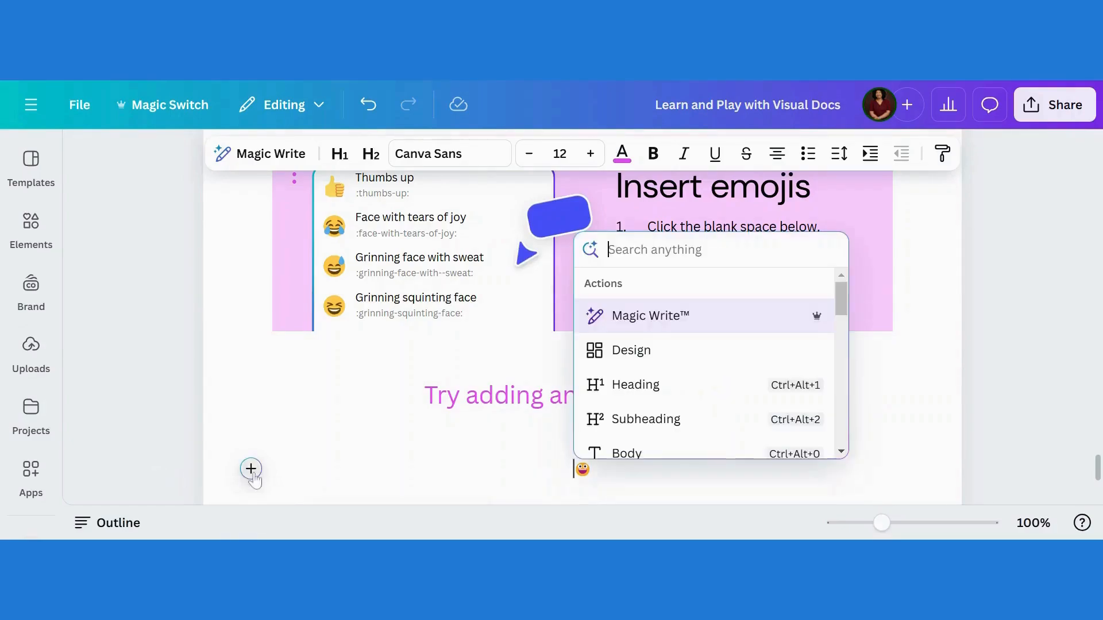
drag(839, 298, 837, 433)
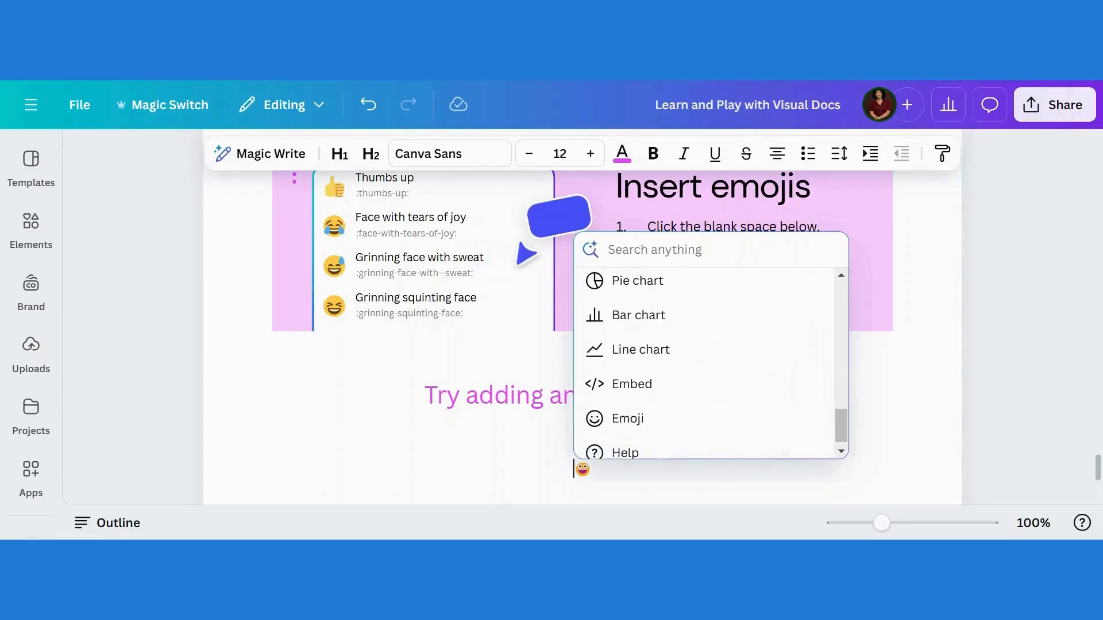
click(609, 471)
drag(587, 356, 577, 357)
scroll(1098, 467, up, 2)
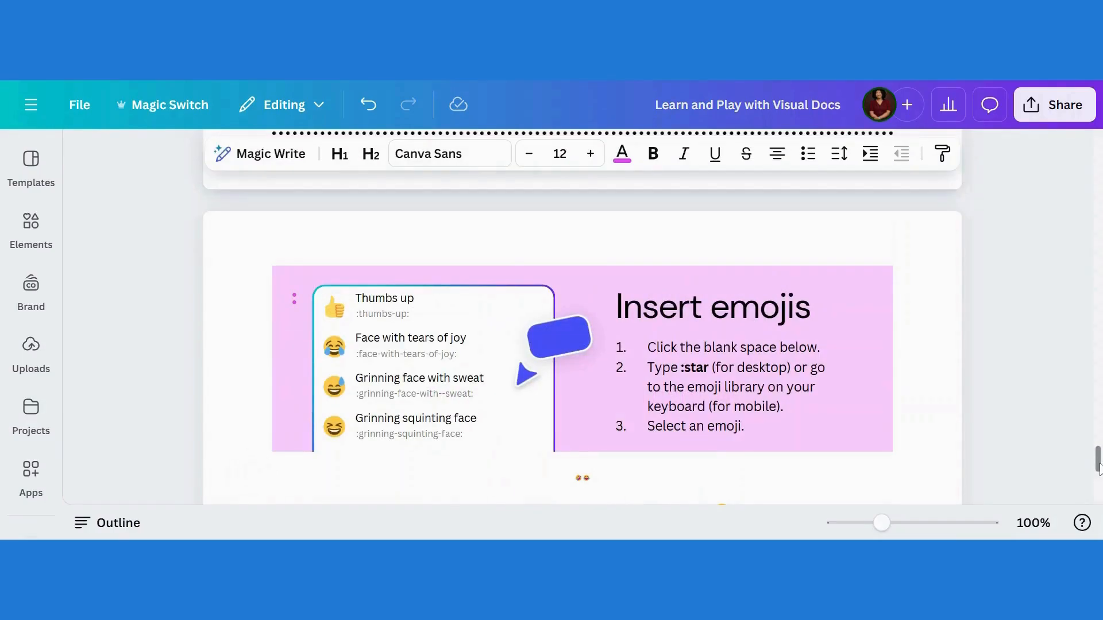